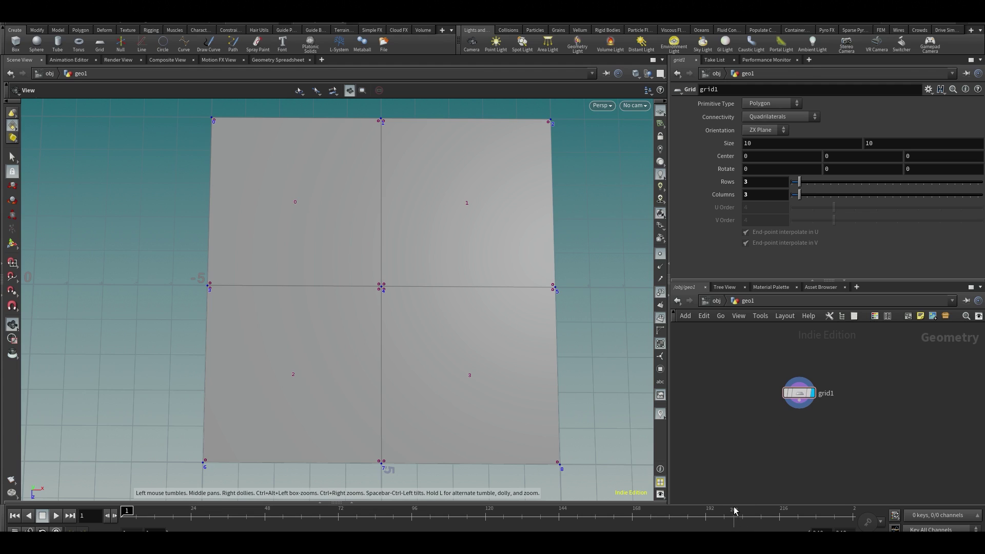
# Review the point position attributes of grid1 in the geometry spreadsheet and return to the 3D scene
pyautogui.scroll(2, 409, 352)
pyautogui.scroll(-2, 395, 346)
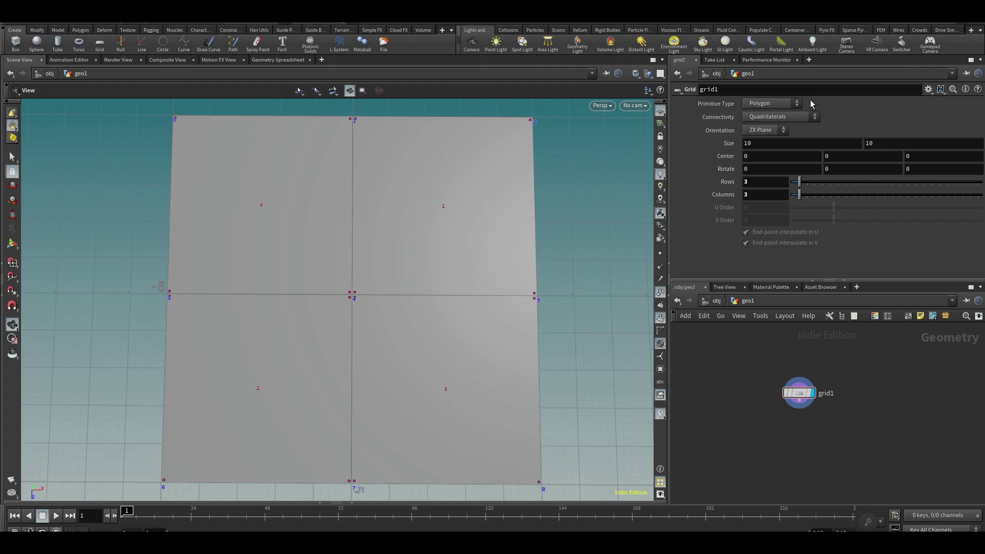
pyautogui.click(275, 60)
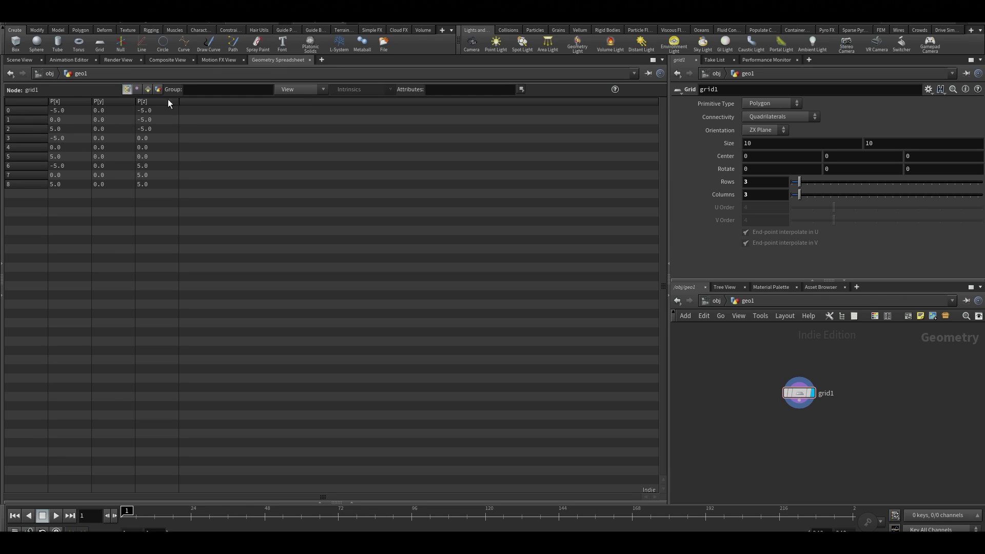
pyautogui.click(27, 61)
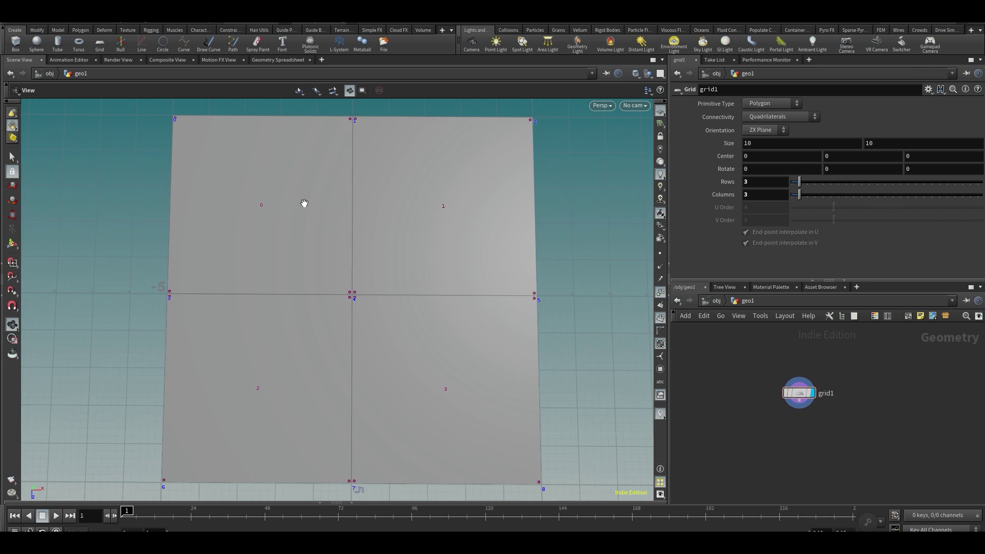
# Examine primitive 0 of the grid up close, checking the point and vertex numbers at its corners
pyautogui.scroll(3, 268, 198)
pyautogui.moveTo(269, 198); pyautogui.dragTo(326, 234, button='middle')
pyautogui.scroll(2, 288, 269)
pyautogui.scroll(1, 333, 297)
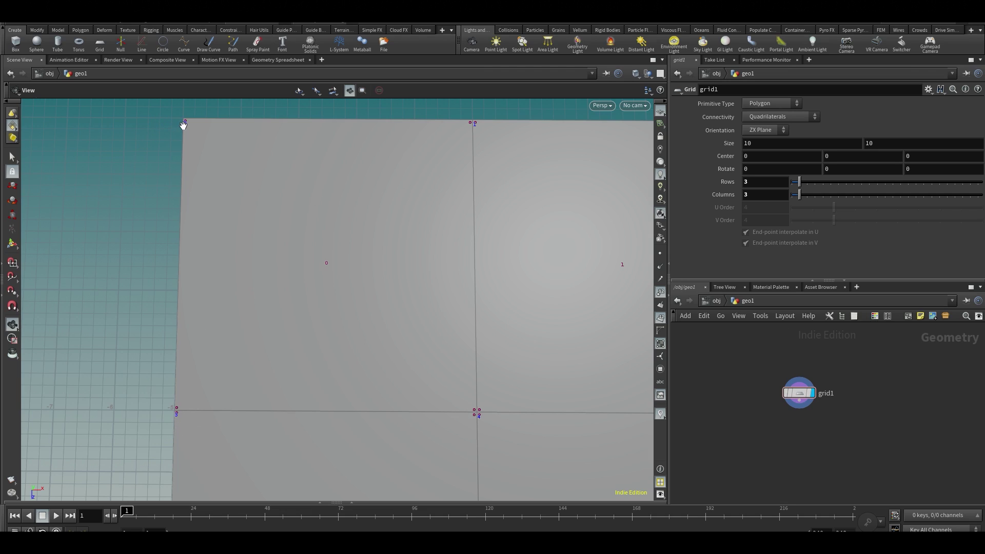
pyautogui.scroll(5, 182, 135)
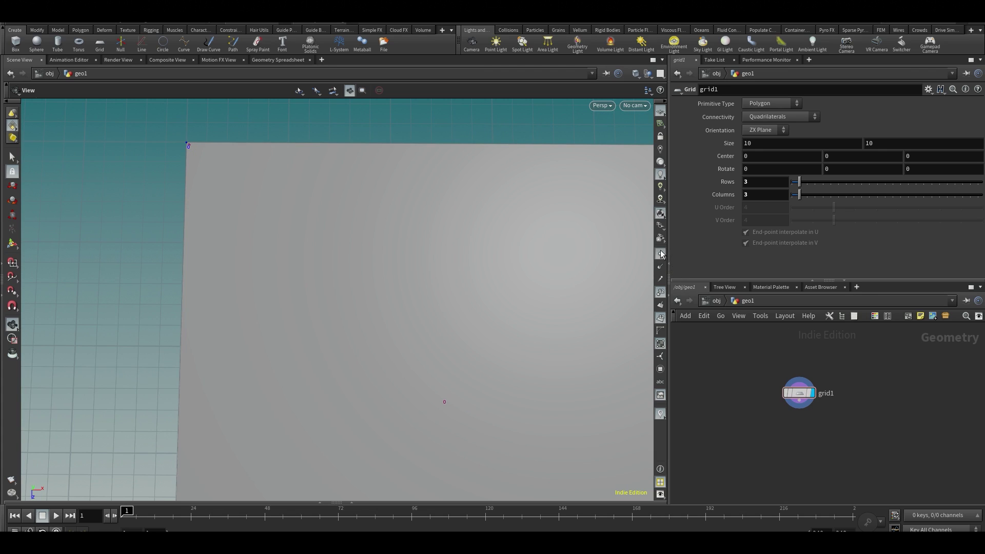
pyautogui.moveTo(362, 236); pyautogui.dragTo(169, 222, button='middle')
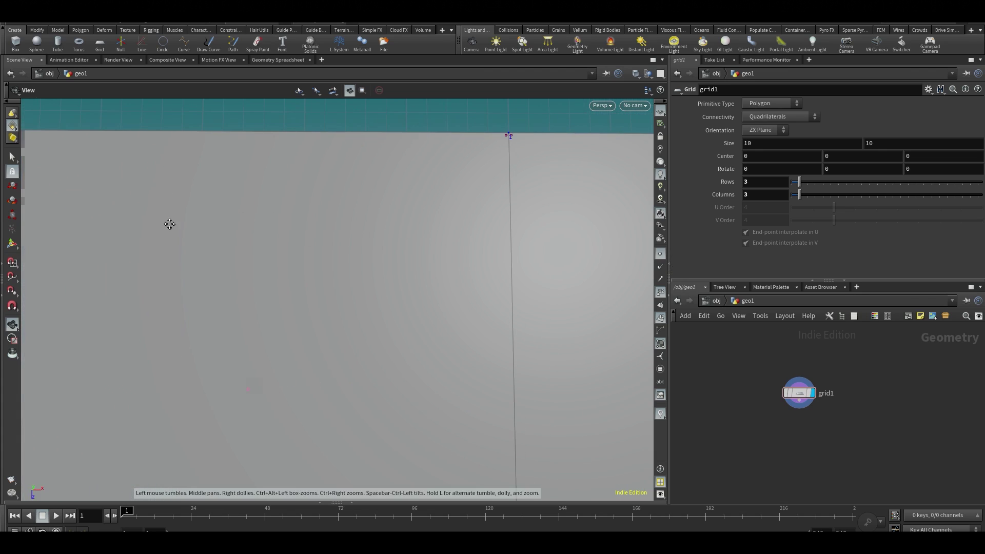
pyautogui.moveTo(359, 273); pyautogui.dragTo(412, 117, button='middle')
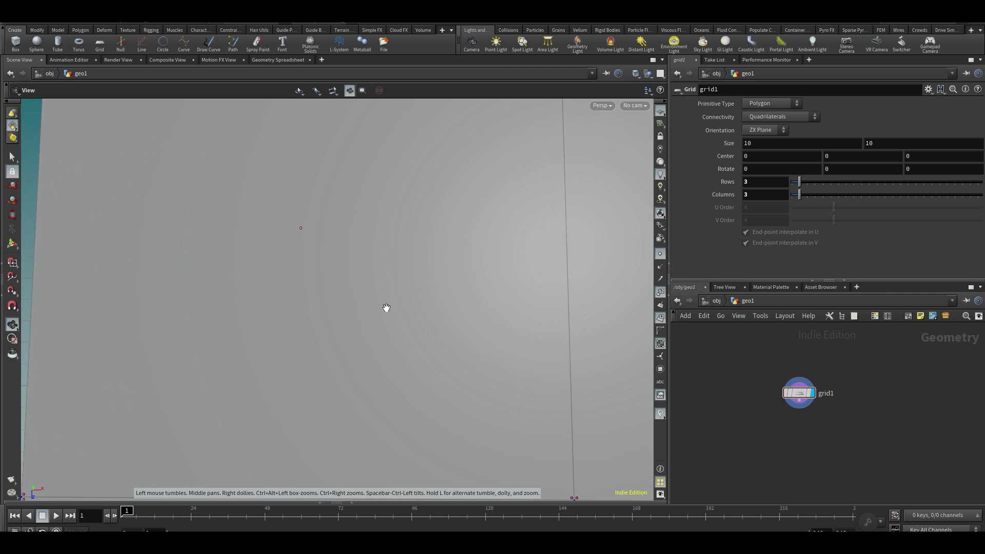
pyautogui.moveTo(385, 308); pyautogui.dragTo(570, 209, button='middle')
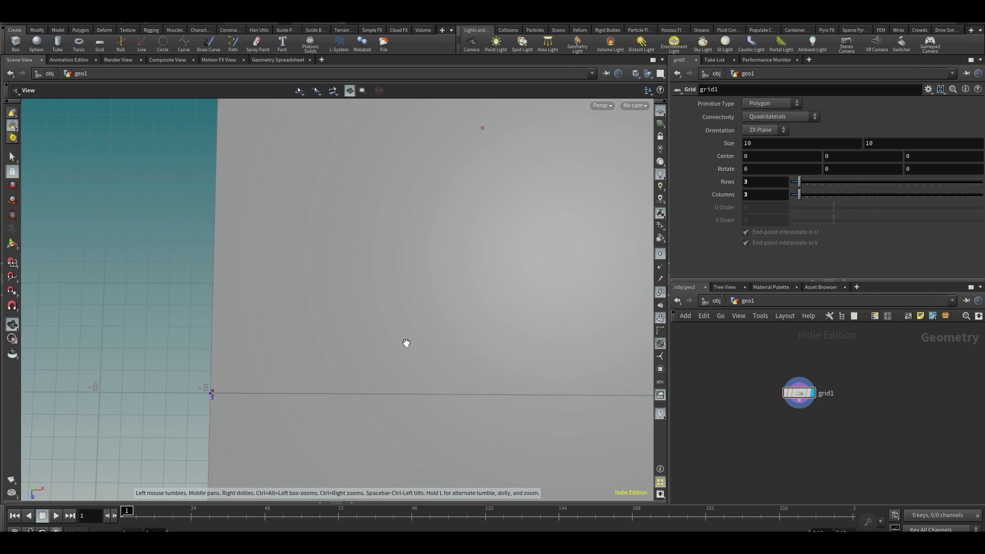
pyautogui.moveTo(405, 341); pyautogui.dragTo(118, 337, button='middle')
pyautogui.moveTo(351, 298); pyautogui.dragTo(376, 338, button='middle')
pyautogui.moveTo(377, 337); pyautogui.dragTo(264, 239, button='right')
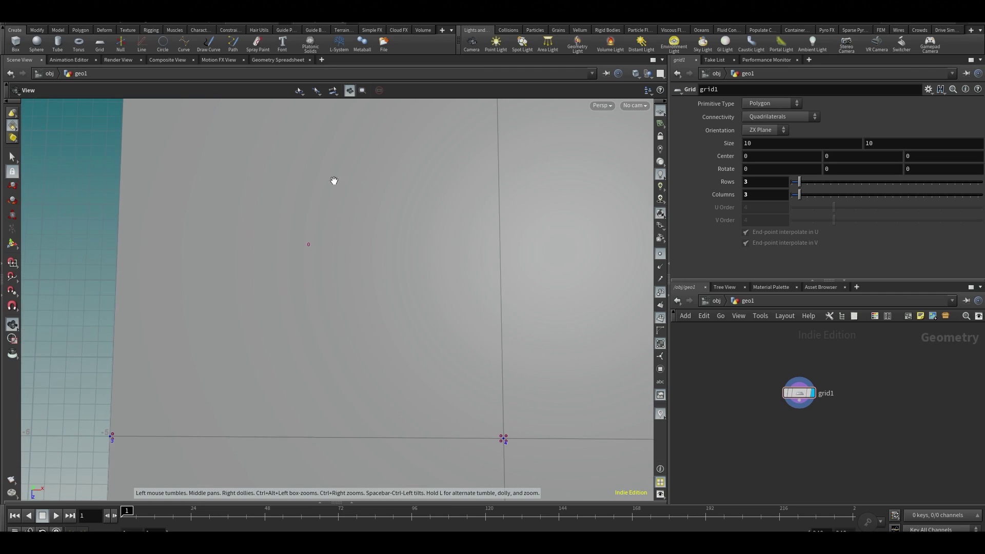
pyautogui.moveTo(300, 198); pyautogui.dragTo(299, 275, button='middle')
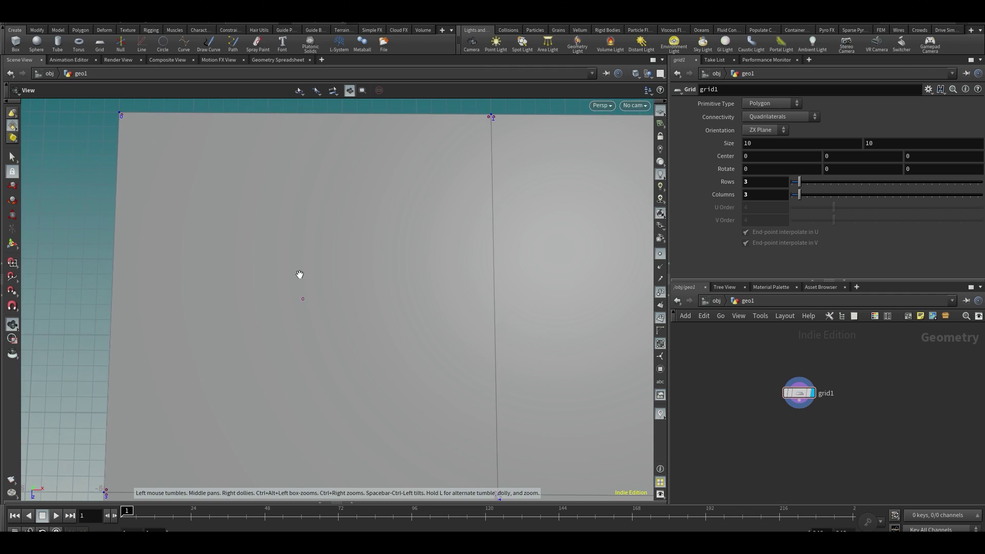
pyautogui.scroll(-2, 300, 275)
pyautogui.scroll(2, 279, 300)
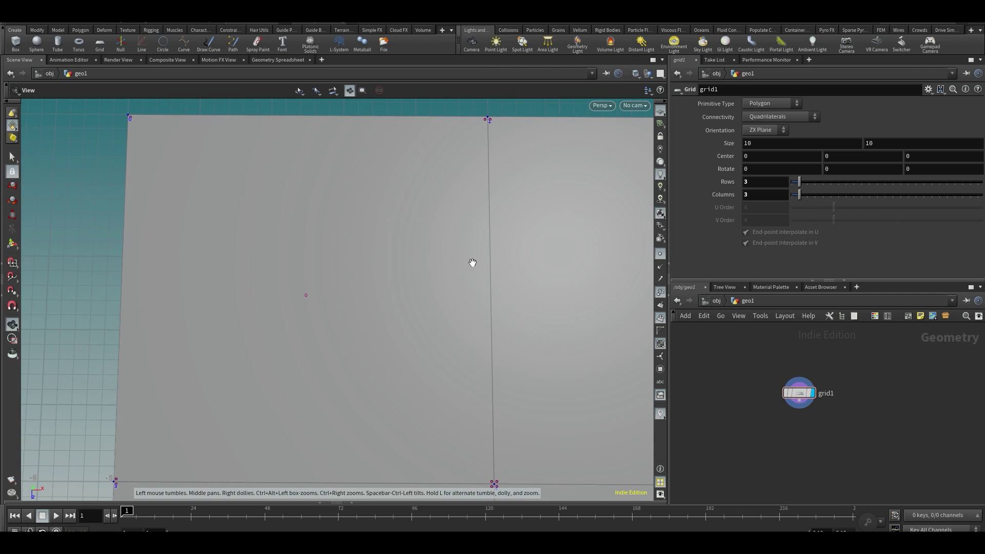
pyautogui.moveTo(489, 398); pyautogui.dragTo(485, 360, button='middle')
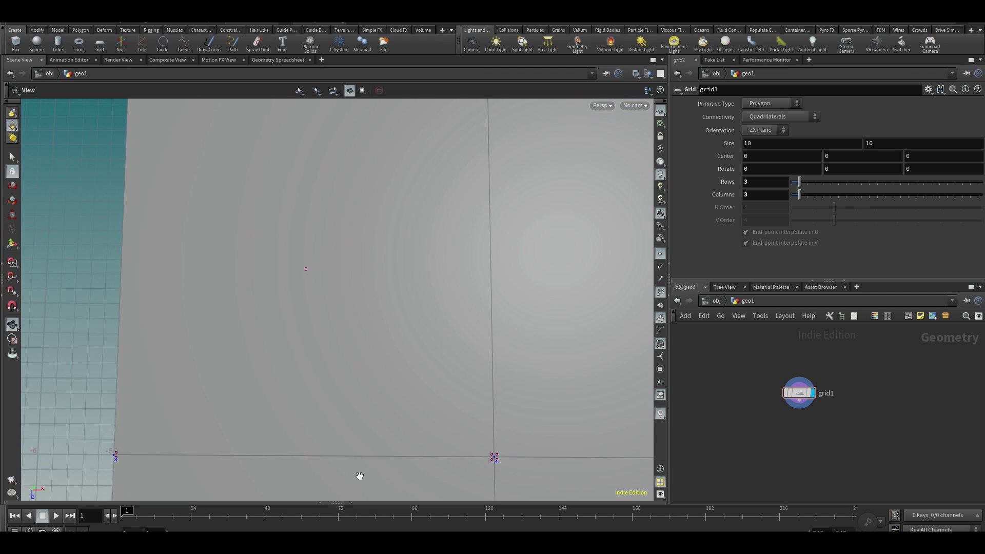
pyautogui.moveTo(301, 236); pyautogui.dragTo(320, 297, button='middle')
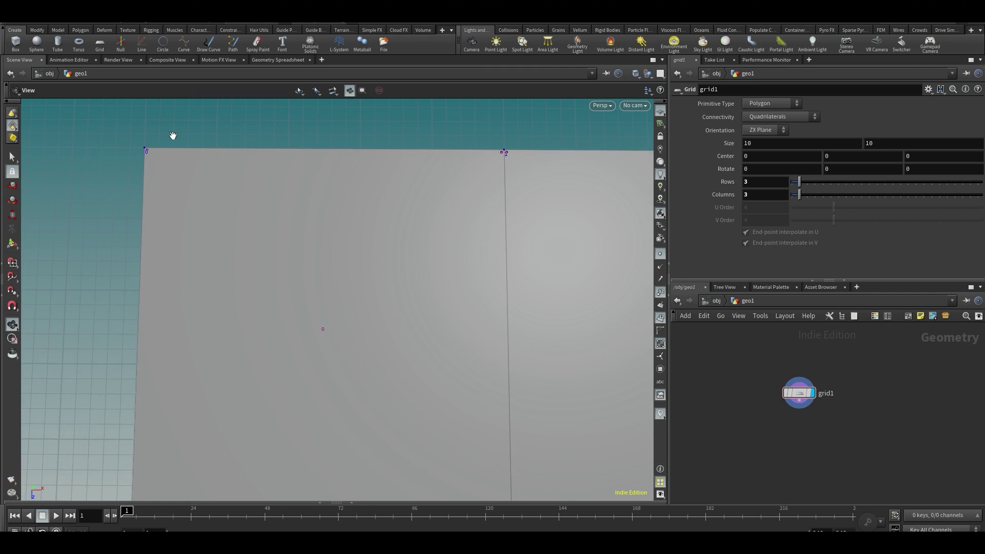
pyautogui.moveTo(363, 386); pyautogui.dragTo(343, 301, button='middle')
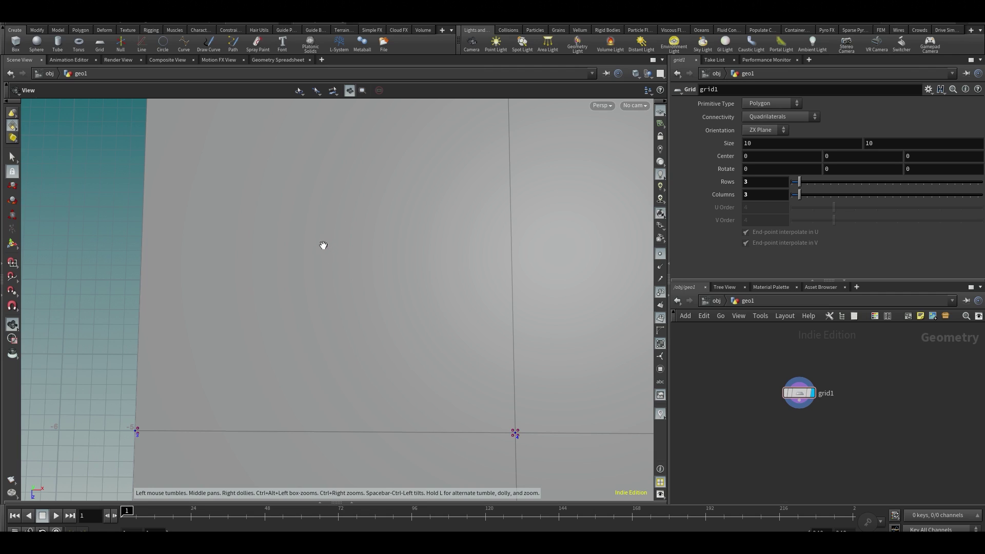
pyautogui.scroll(2, 330, 247)
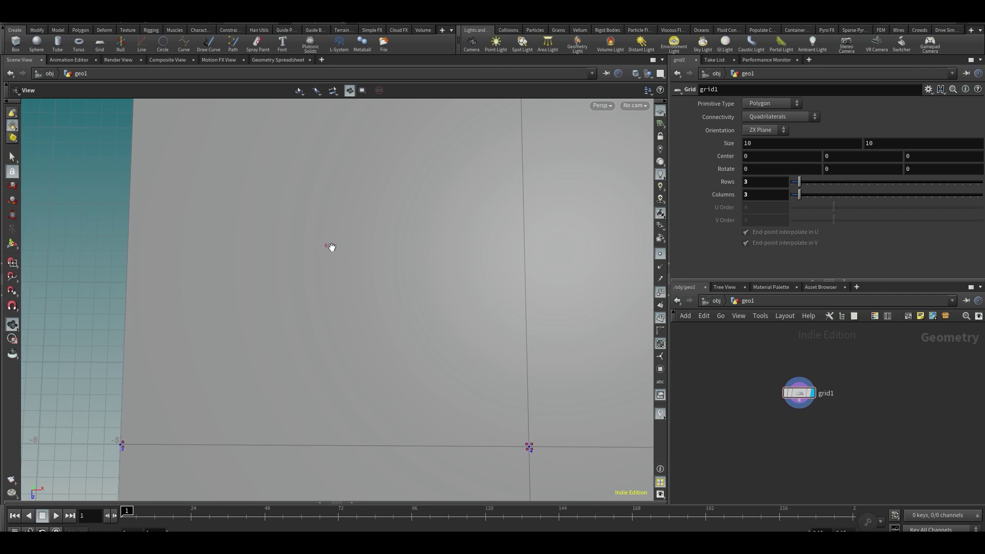
# Examine the grid's other primitives and the points and vertices along its outer edges
pyautogui.moveTo(330, 247); pyautogui.dragTo(356, 277)
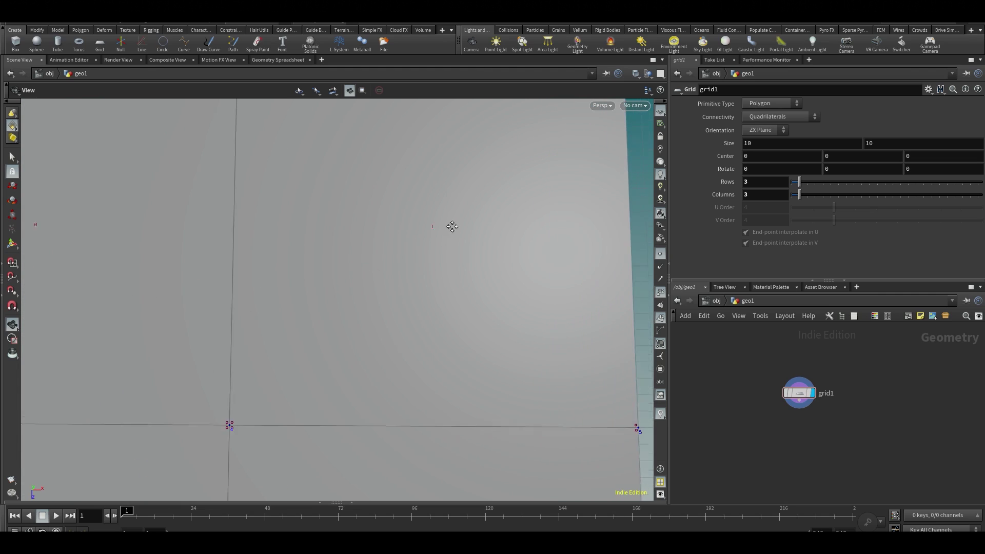
pyautogui.moveTo(452, 226); pyautogui.dragTo(341, 337, button='middle')
pyautogui.moveTo(442, 407); pyautogui.dragTo(321, 139, button='middle')
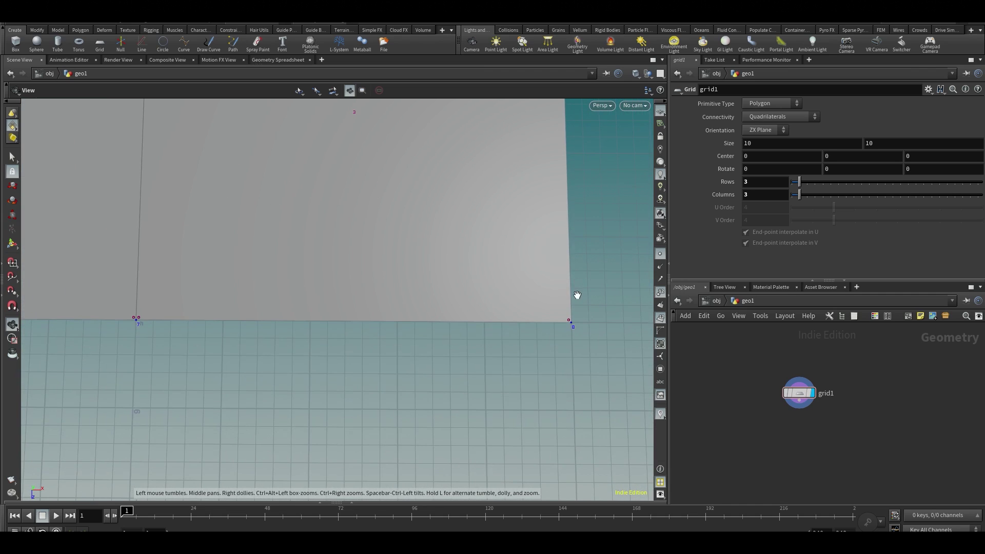
pyautogui.moveTo(578, 295); pyautogui.dragTo(525, 325, button='middle')
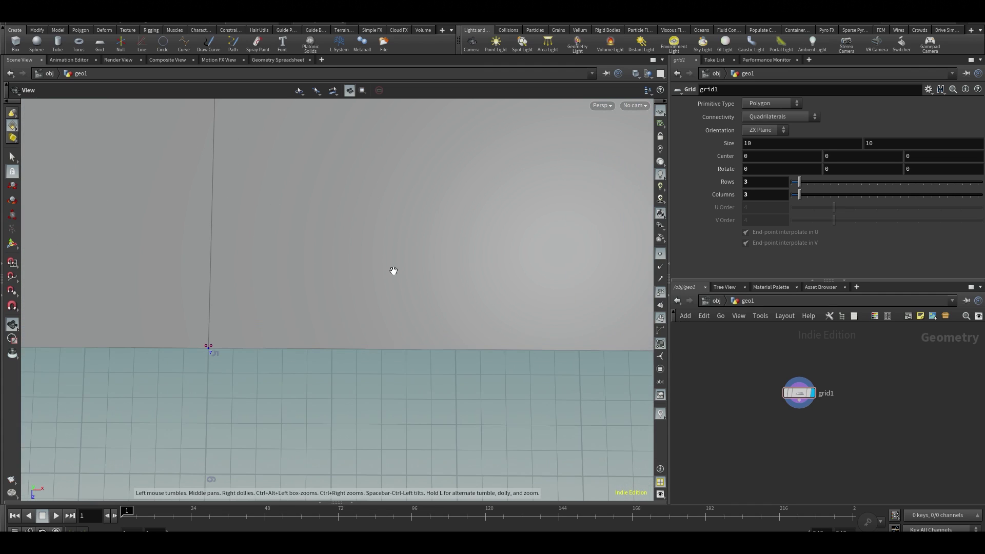
pyautogui.moveTo(394, 271); pyautogui.dragTo(341, 237, button='middle')
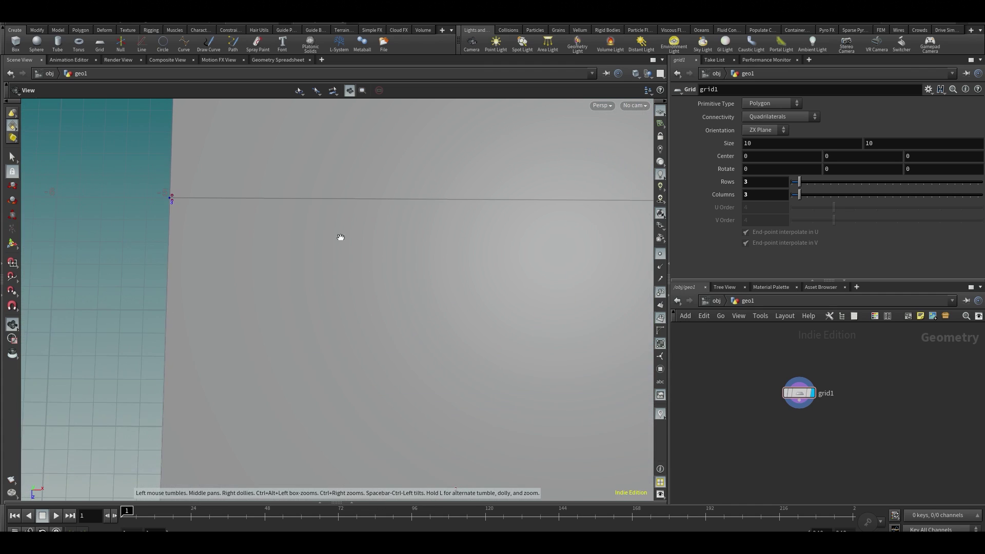
pyautogui.moveTo(340, 237); pyautogui.dragTo(214, 275)
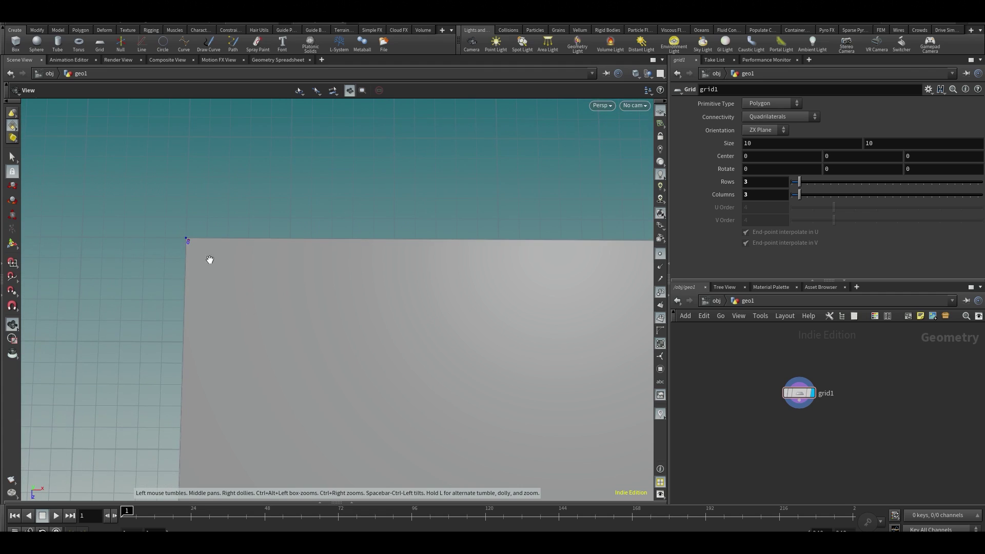
pyautogui.moveTo(210, 259); pyautogui.dragTo(272, 262, button='right')
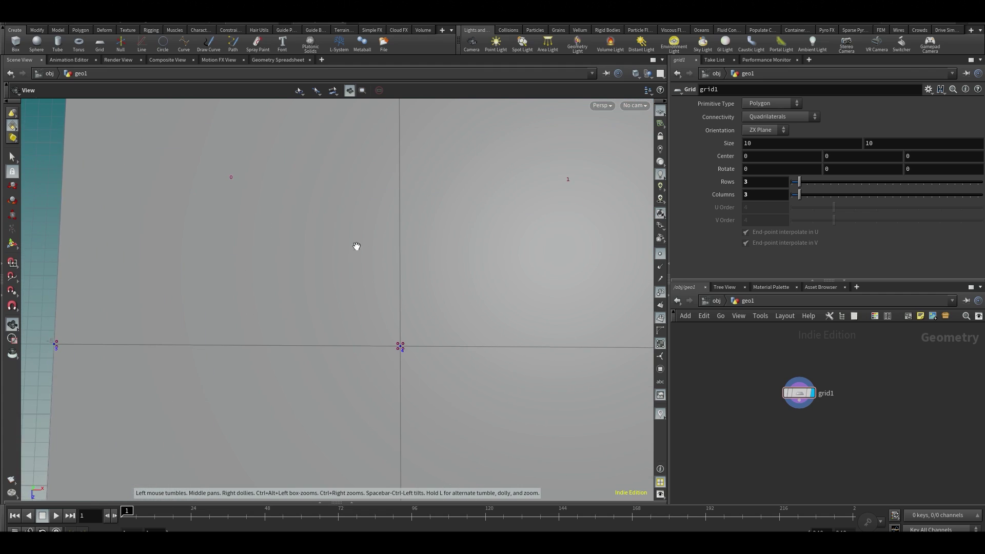
pyautogui.moveTo(420, 446); pyautogui.dragTo(337, 247, button='right')
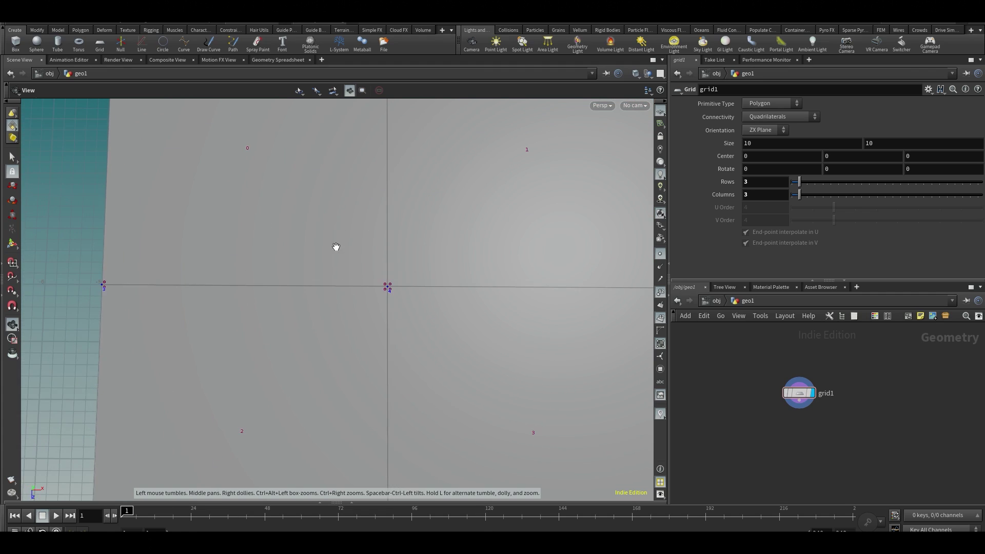
pyautogui.moveTo(336, 247); pyautogui.dragTo(352, 363, button='middle')
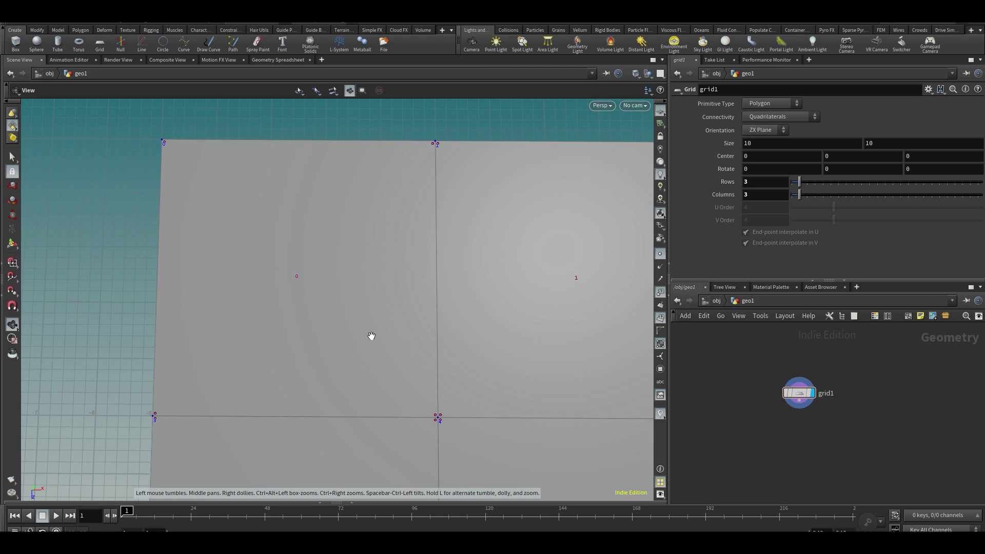
# Inspect the vertices that meet at the grid's centre point
pyautogui.scroll(6, 416, 402)
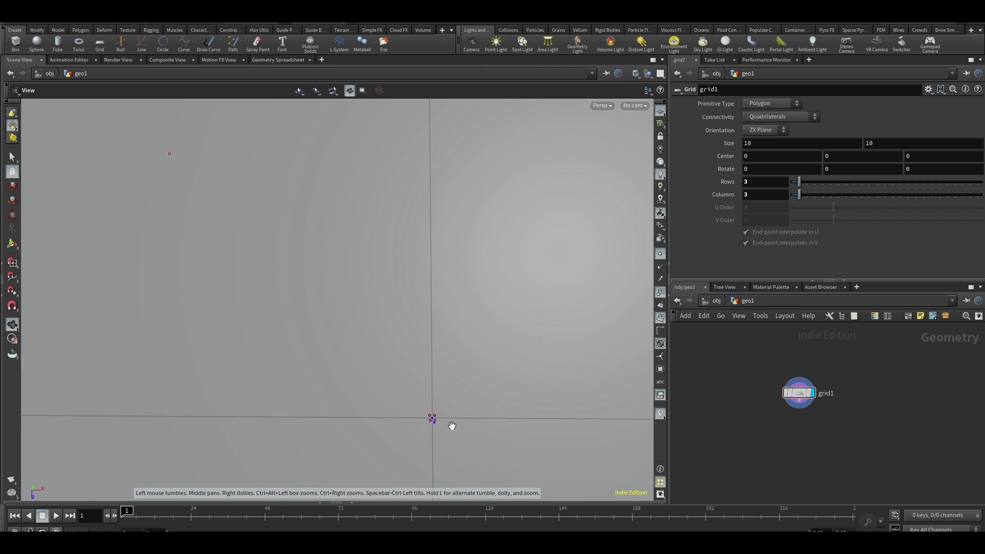
pyautogui.moveTo(445, 401); pyautogui.dragTo(448, 288, button='middle')
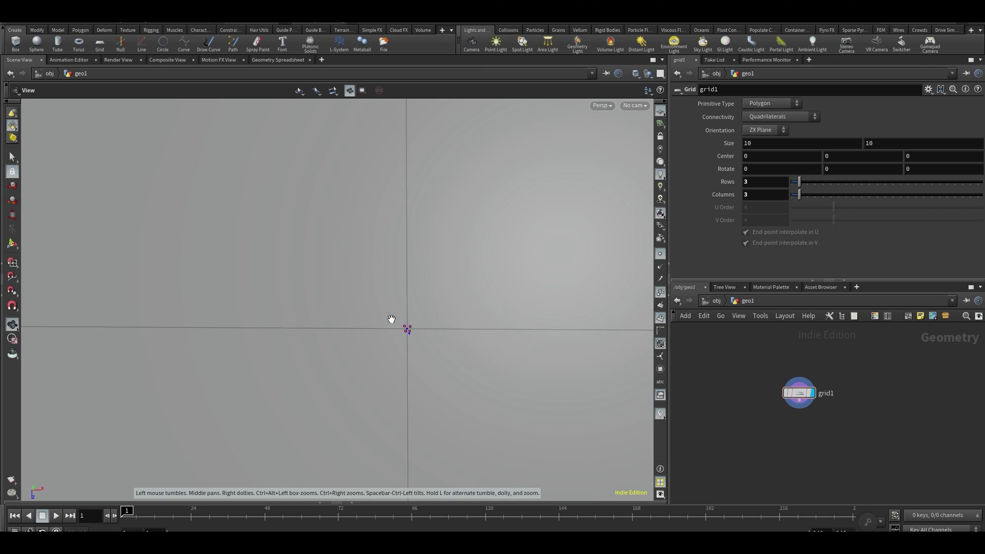
pyautogui.moveTo(391, 319); pyautogui.dragTo(347, 289, button='middle')
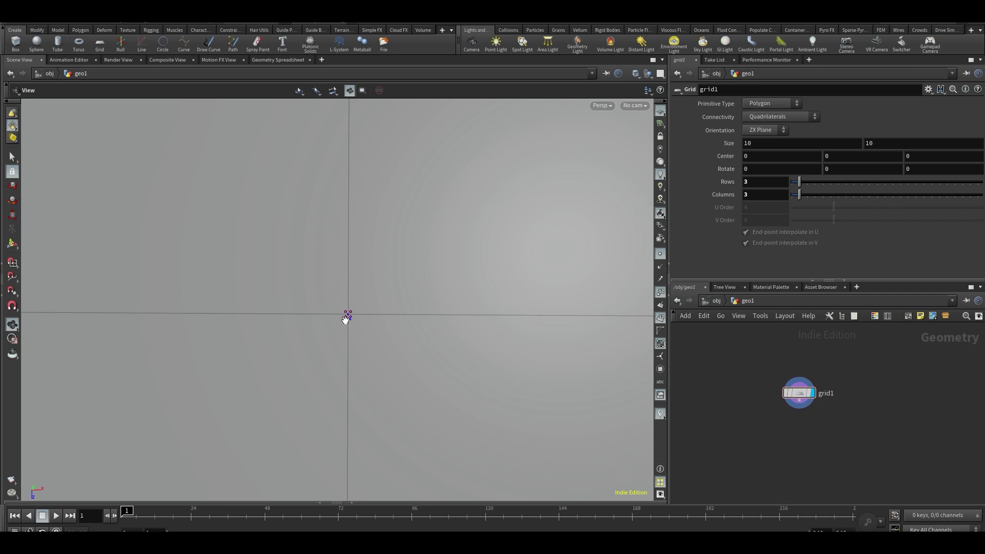
pyautogui.moveTo(345, 315); pyautogui.dragTo(347, 316, button='middle')
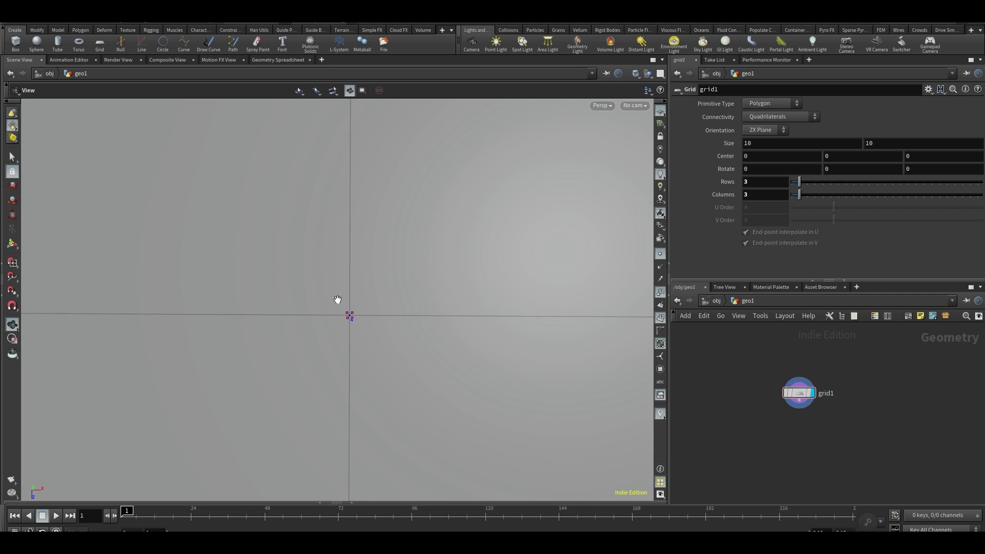
pyautogui.moveTo(435, 257); pyautogui.dragTo(247, 278, button='middle')
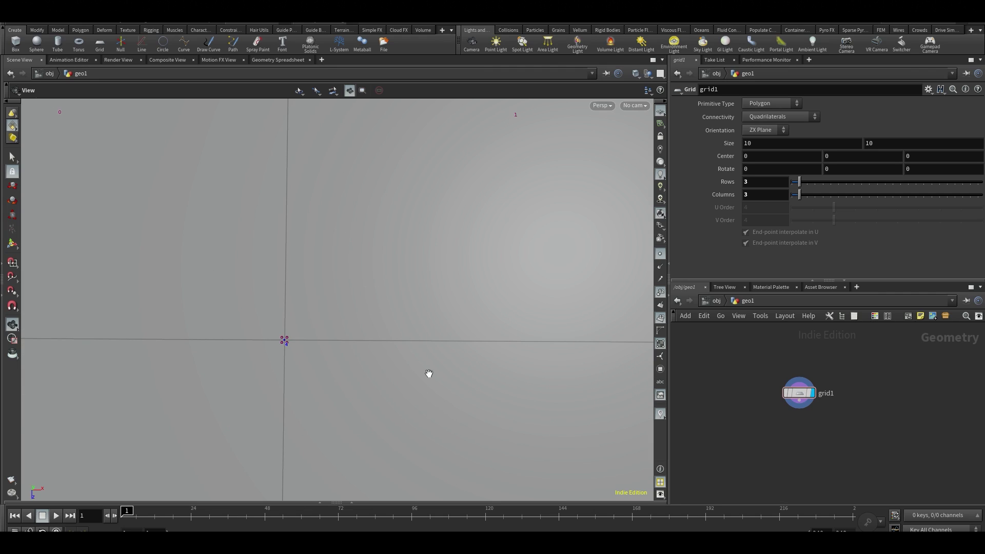
pyautogui.moveTo(267, 339); pyautogui.dragTo(302, 327, button='middle')
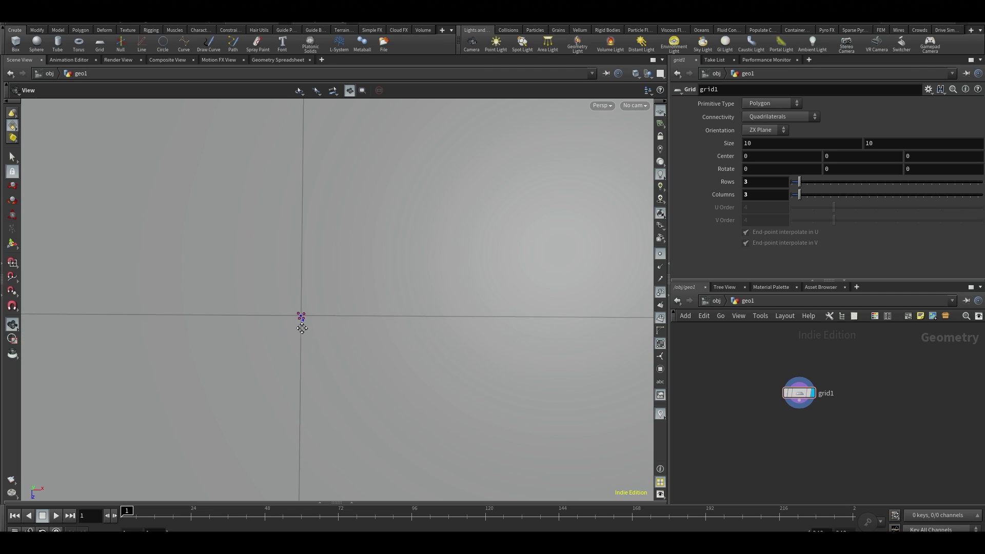
# Review the grid's vertices and their point numbers in the geometry spreadsheet, comparing them with the centre point in the scene
pyautogui.click(269, 60)
pyautogui.click(138, 89)
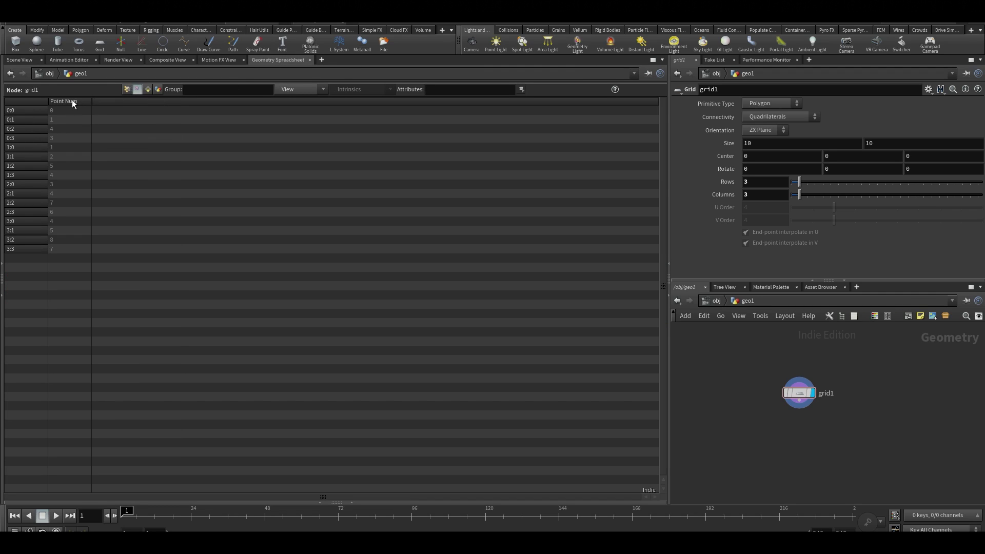
pyautogui.click(24, 61)
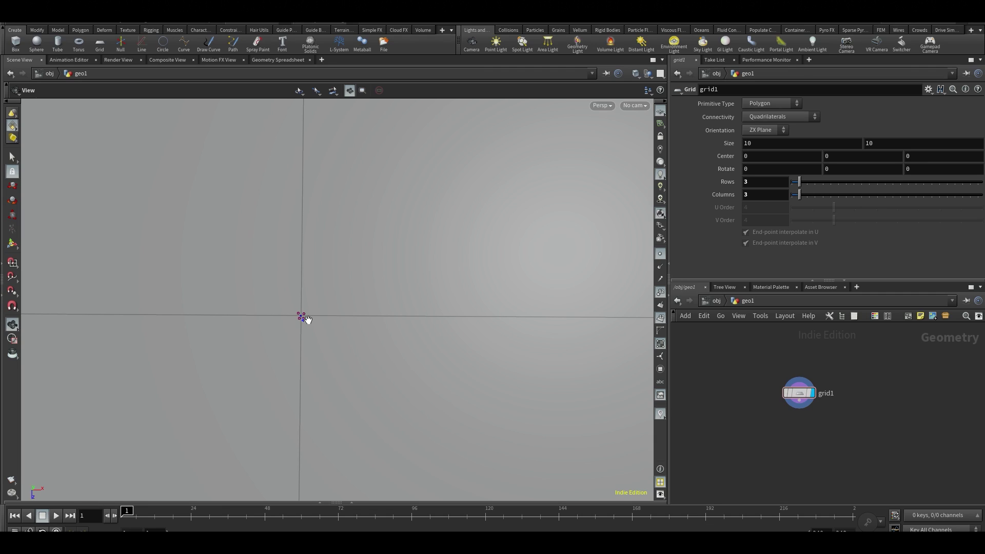
pyautogui.moveTo(352, 282); pyautogui.dragTo(340, 298, button='middle')
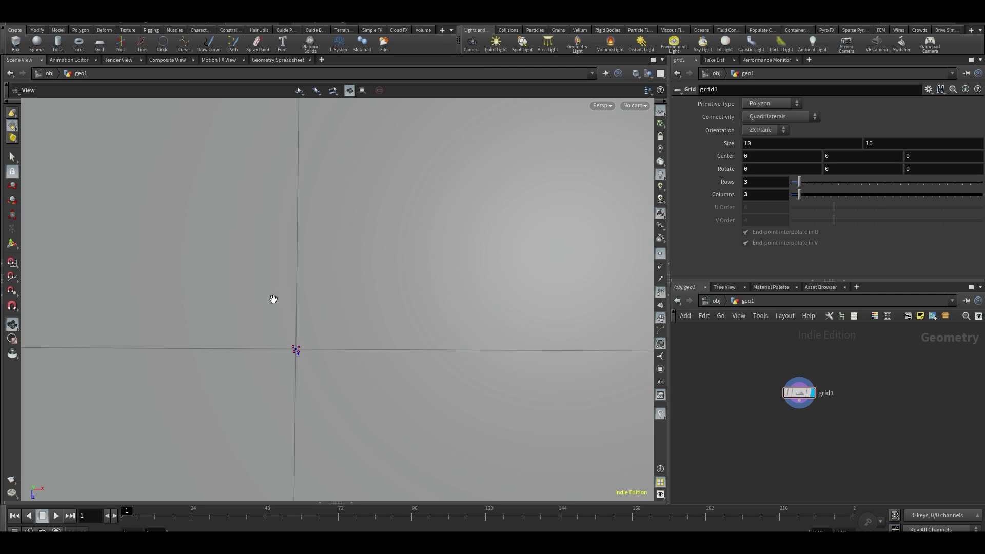
pyautogui.moveTo(288, 321); pyautogui.dragTo(295, 322, button='middle')
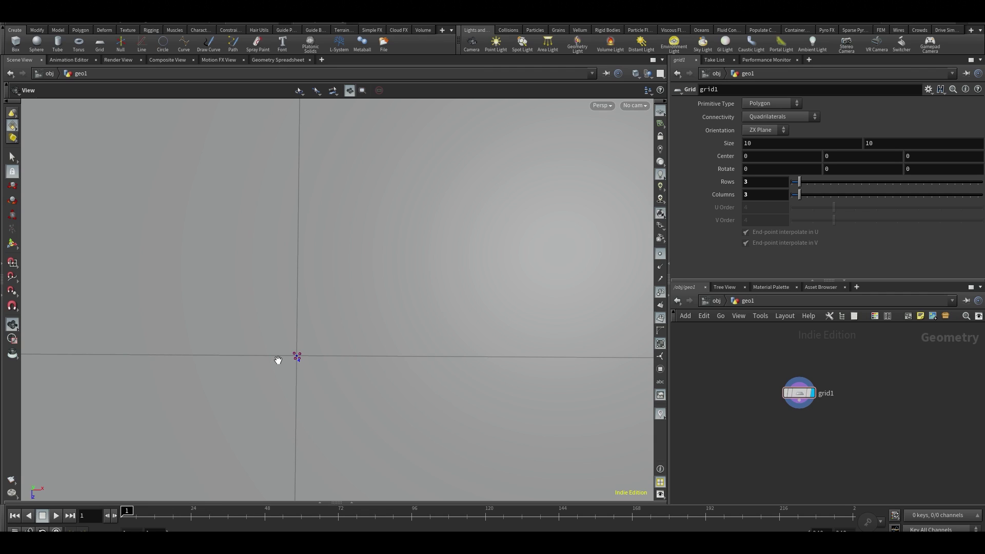
# Add a Color node below grid1, connected to its output
pyautogui.moveTo(795, 440); pyautogui.dragTo(802, 398, button='middle')
pyautogui.press('Tab')
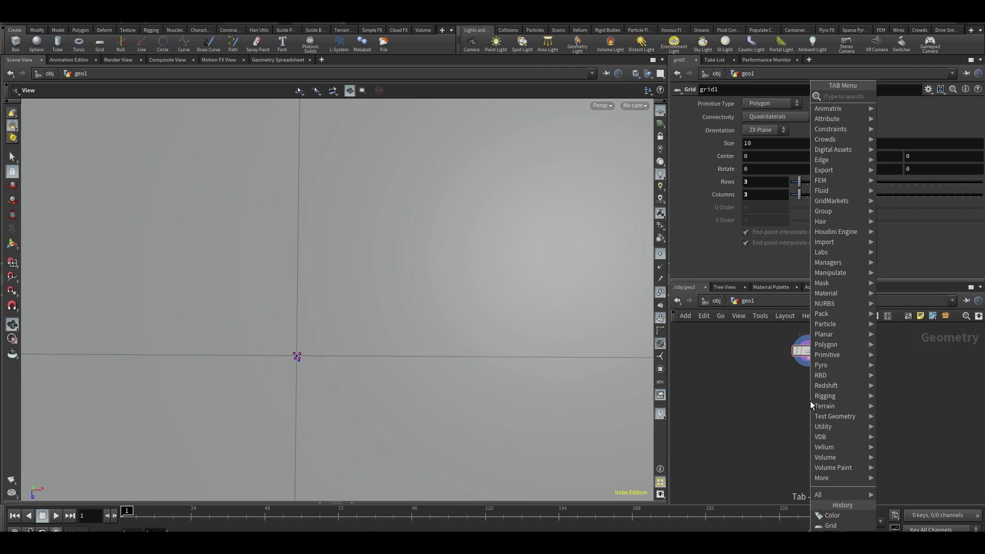
pyautogui.write('color')
pyautogui.press('Return')
pyautogui.click(811, 401)
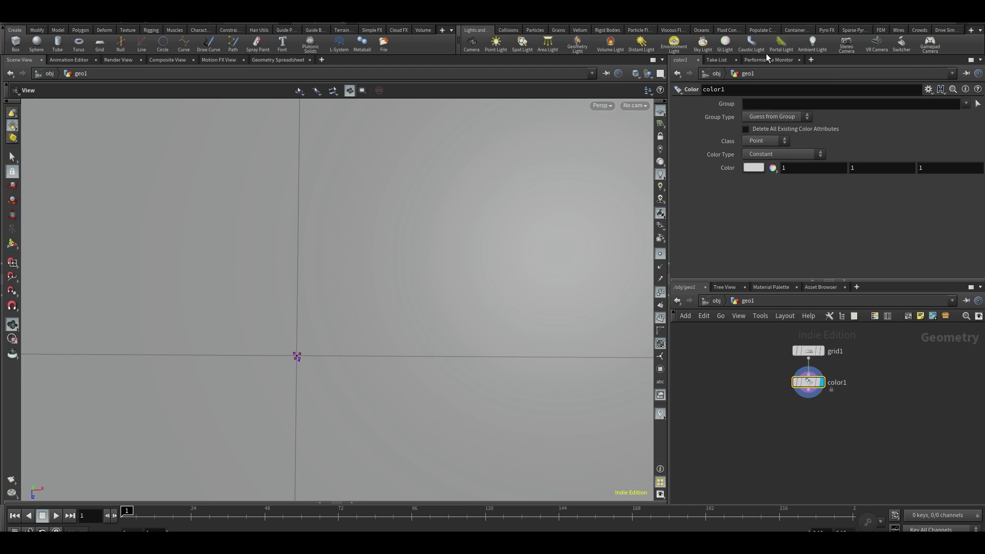
# Set color1's colour type to Random with the class left at Point, and bring the whole grid into view
pyautogui.click(769, 155)
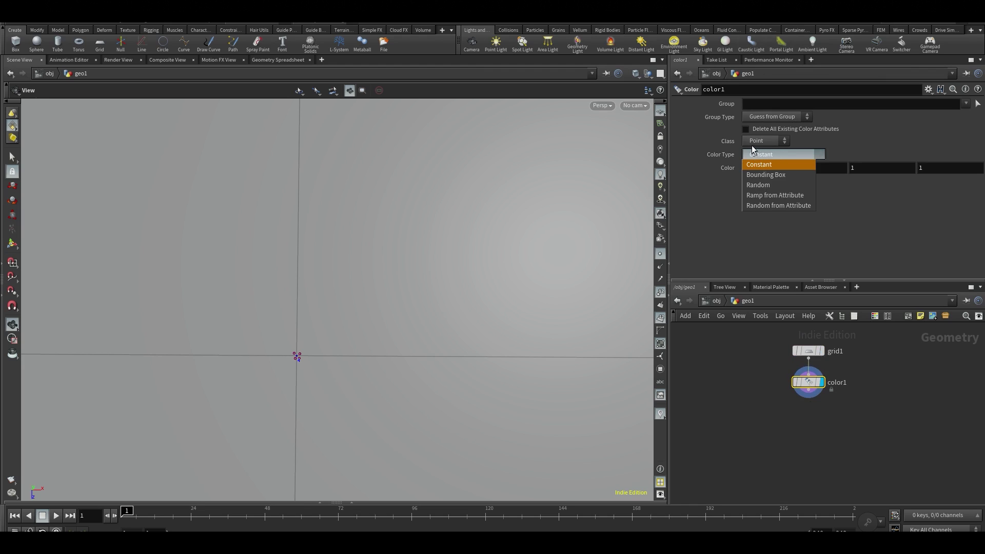
pyautogui.click(760, 185)
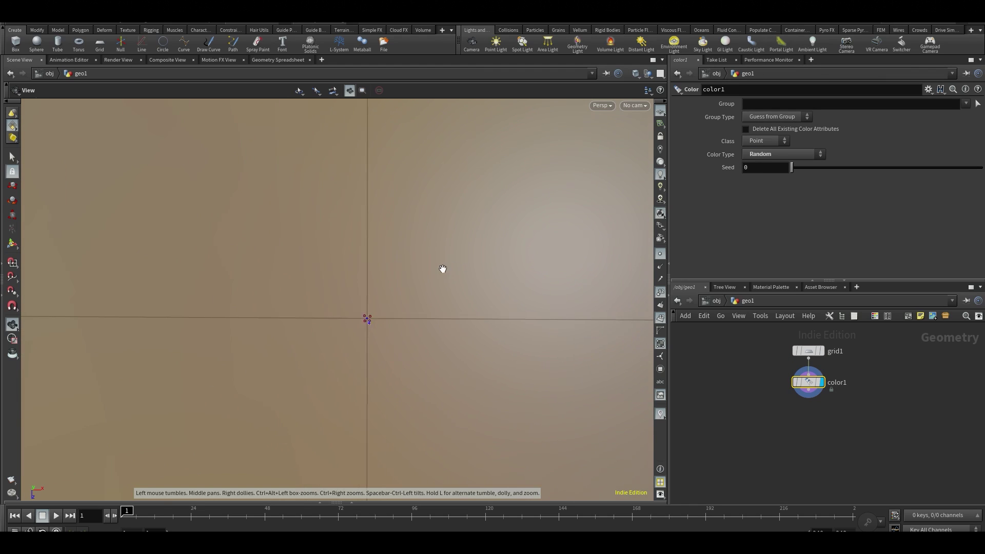
pyautogui.scroll(-10, 442, 255)
pyautogui.moveTo(463, 235); pyautogui.dragTo(317, 299, button='middle')
# Set grid1 to 12 rows and 12 columns
pyautogui.click(809, 351)
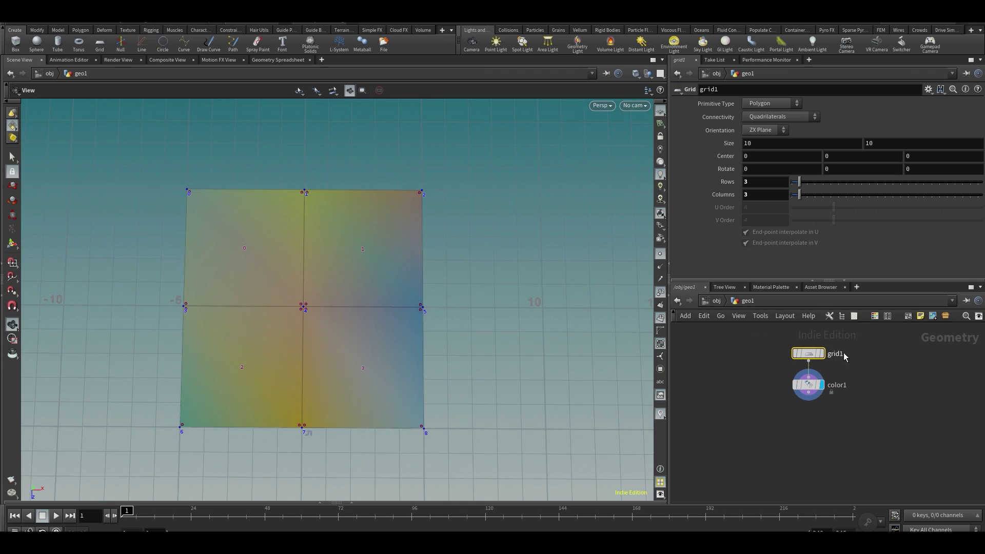
pyautogui.click(748, 183)
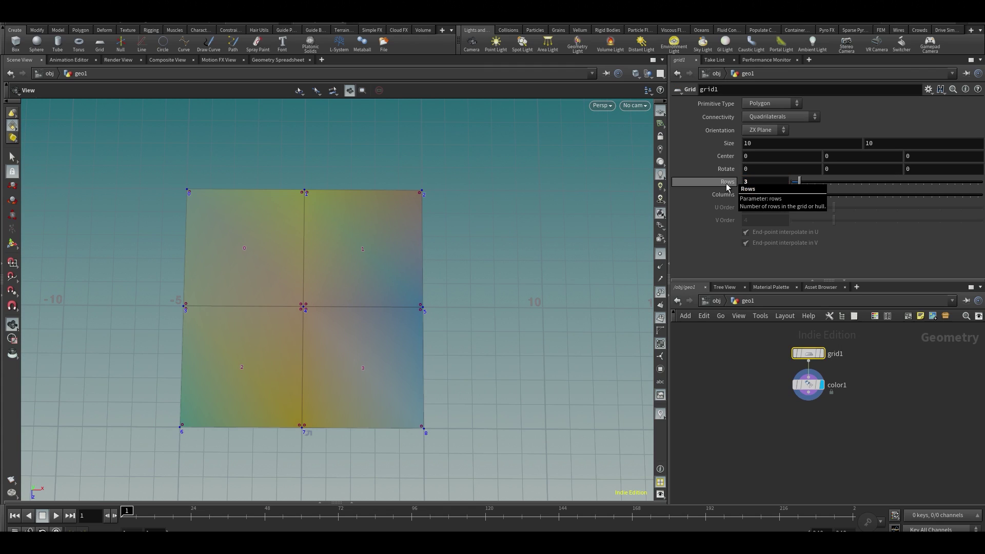
pyautogui.click(755, 182)
pyautogui.write('12')
pyautogui.press('Return')
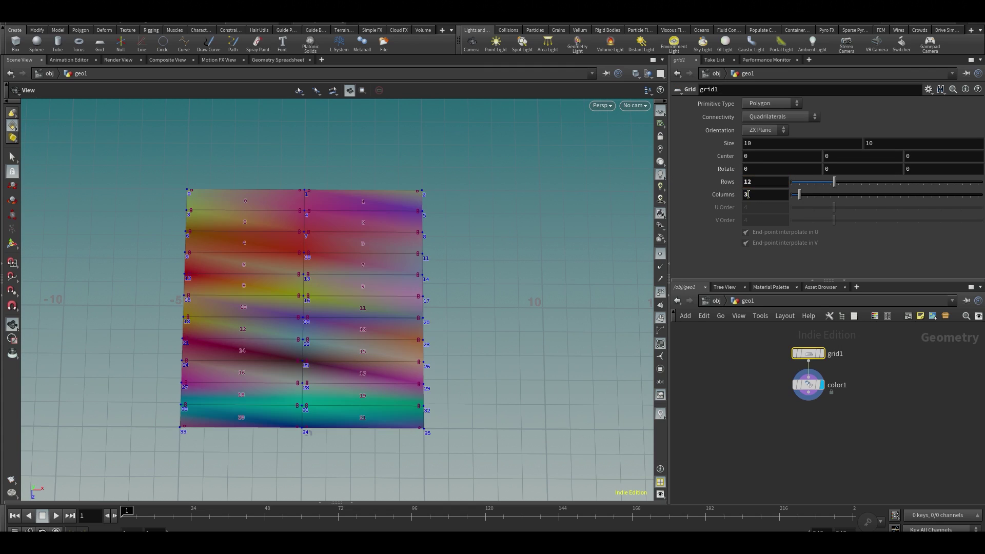
pyautogui.click(749, 194)
pyautogui.write('12')
pyautogui.press('Return')
pyautogui.scroll(5, 286, 321)
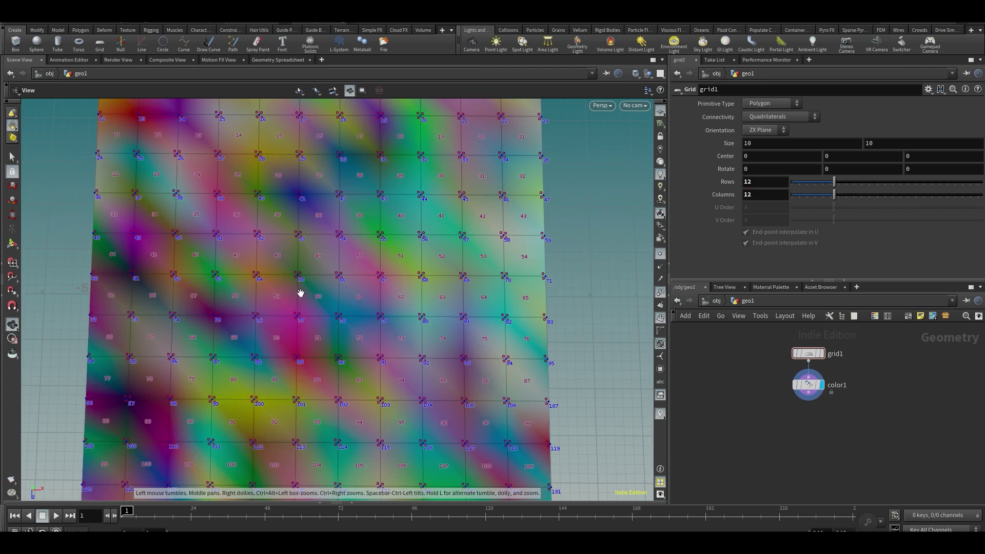
pyautogui.scroll(5, 301, 293)
pyautogui.moveTo(295, 297); pyautogui.dragTo(391, 464, button='middle')
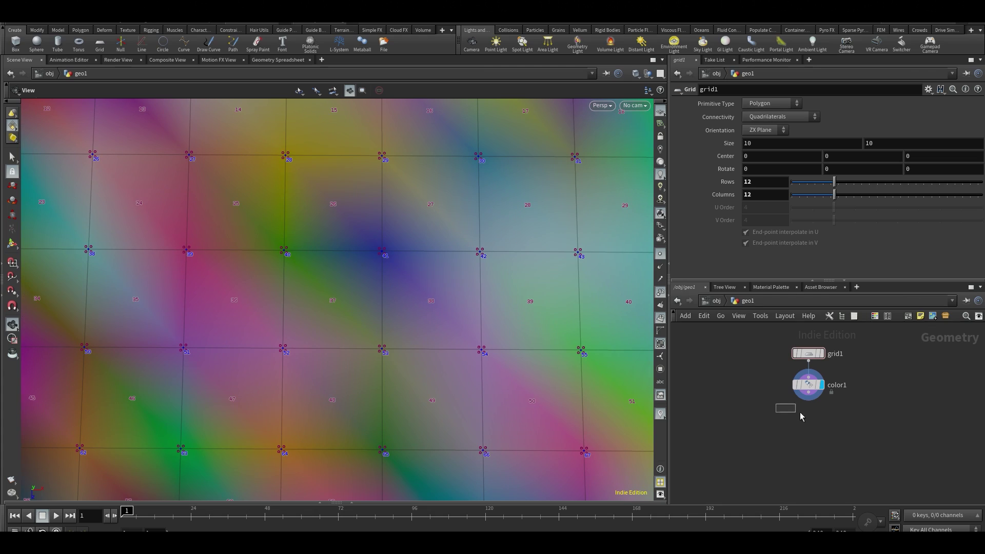
# Review color1's point colour values (Cd) in the geometry spreadsheet, then return to the scene
pyautogui.moveTo(802, 416); pyautogui.dragTo(861, 365)
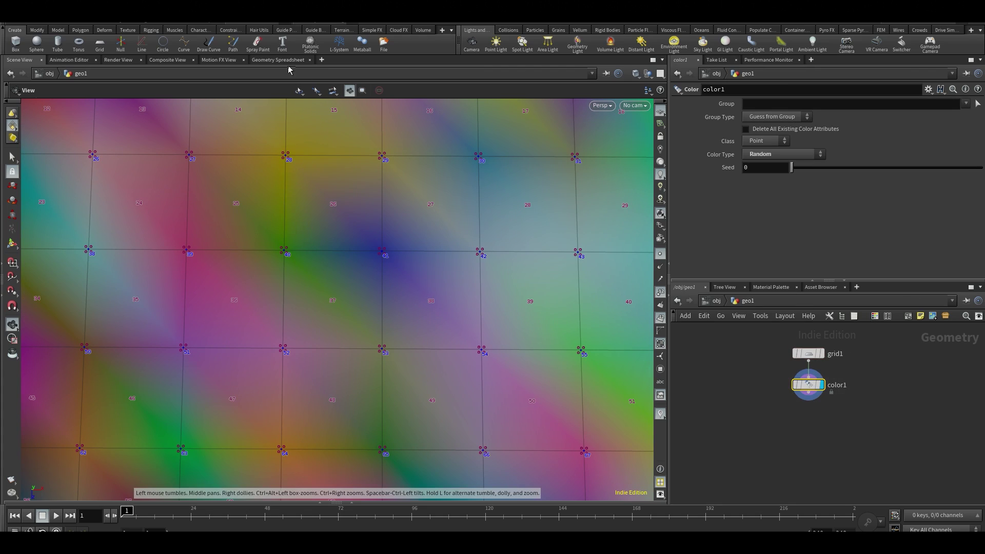
pyautogui.click(275, 60)
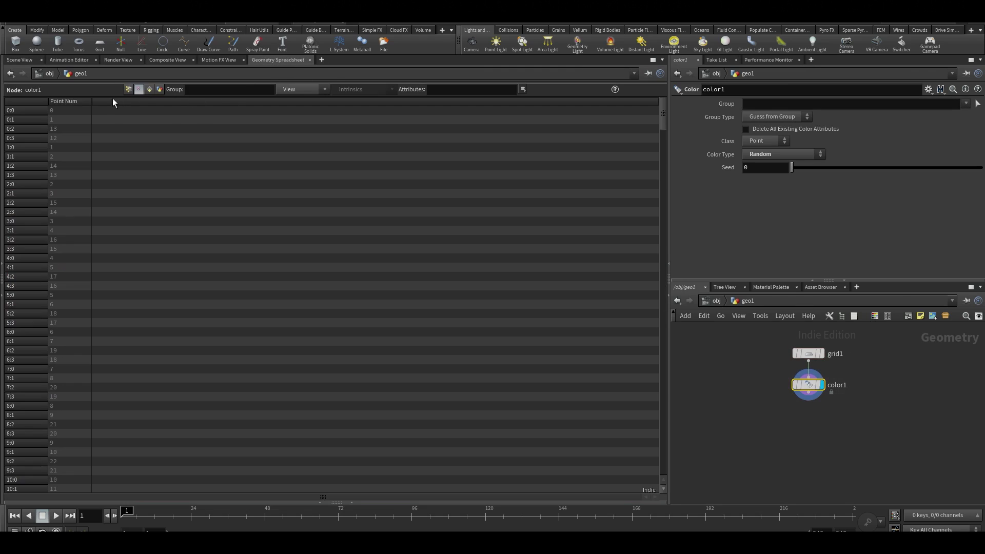
pyautogui.click(129, 89)
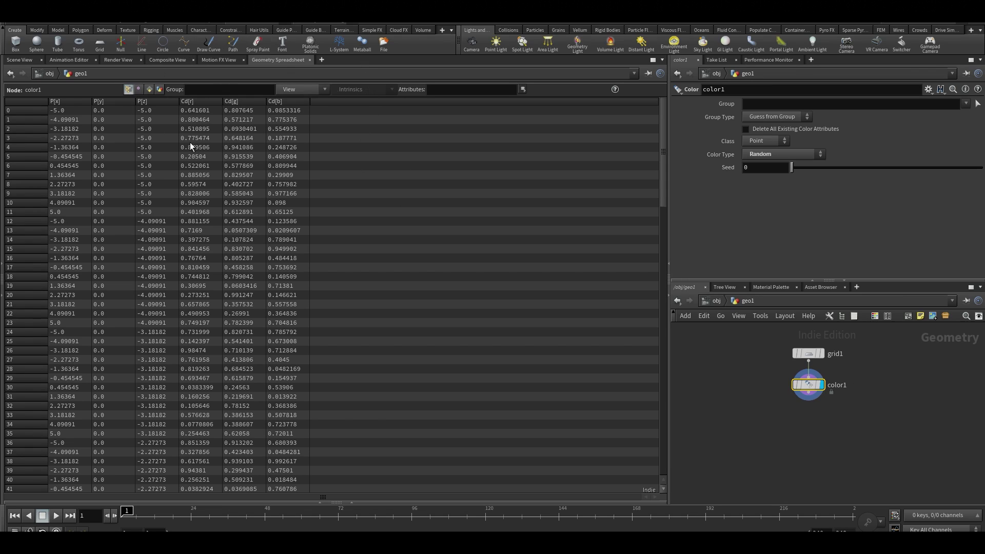
pyautogui.click(18, 61)
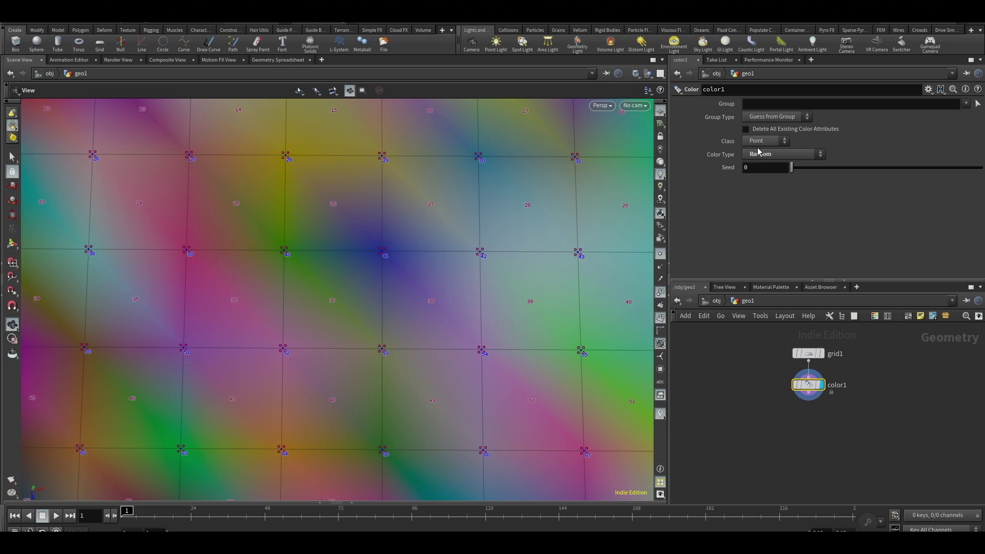
# Set color1's class to Vertex and examine the colours at the corners of neighbouring primitives
pyautogui.click(763, 142)
pyautogui.click(755, 181)
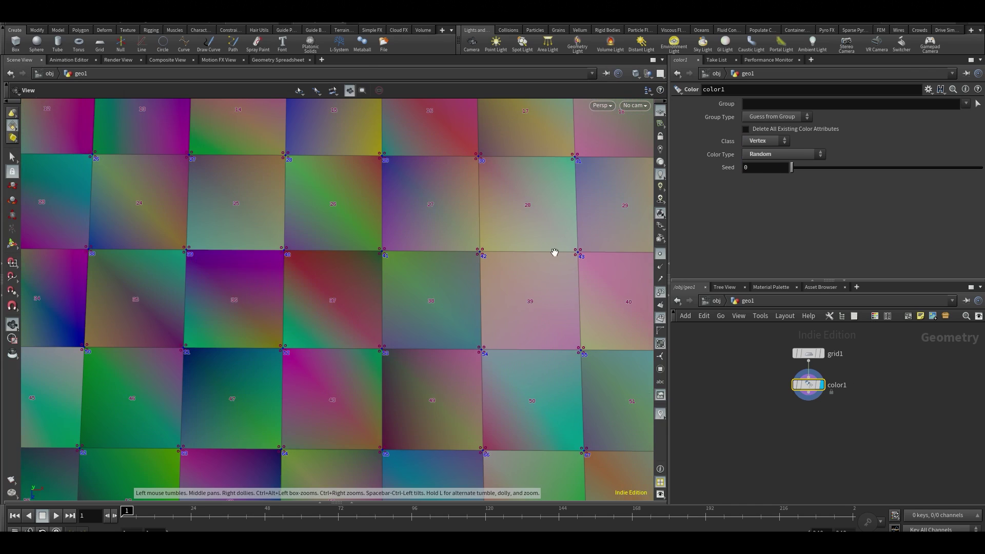
pyautogui.moveTo(535, 246); pyautogui.dragTo(508, 242, button='middle')
pyautogui.scroll(4, 507, 241)
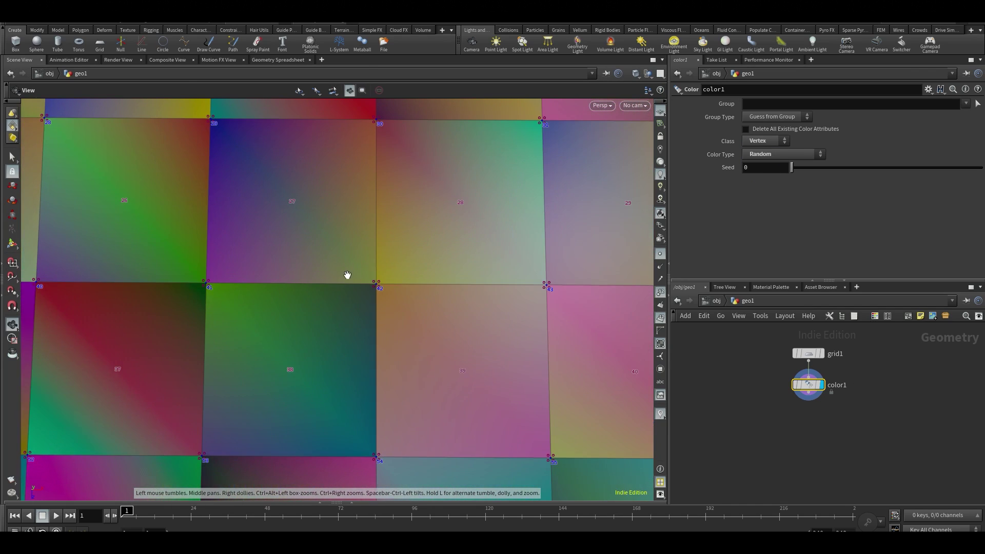
pyautogui.moveTo(393, 332); pyautogui.dragTo(392, 305, button='middle')
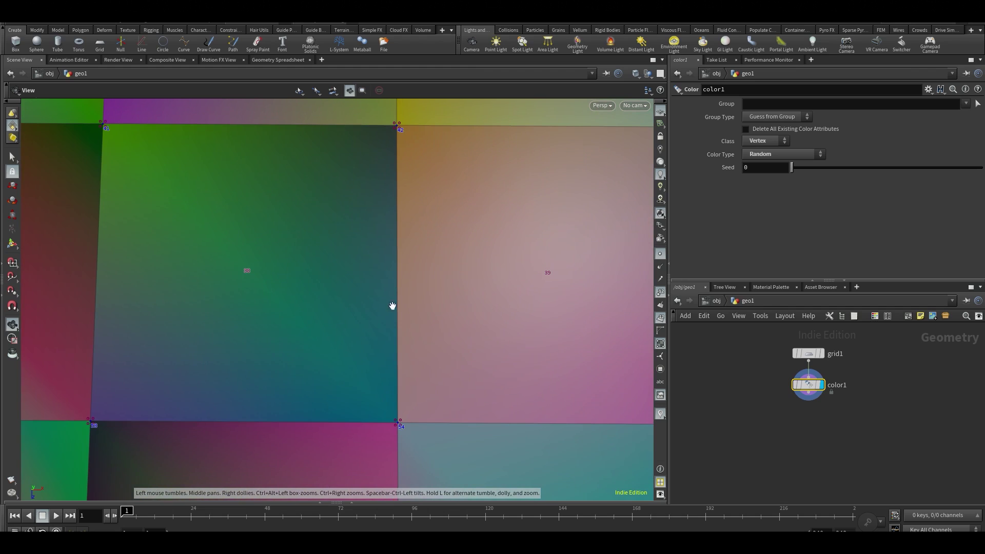
pyautogui.moveTo(314, 405); pyautogui.dragTo(419, 187, button='middle')
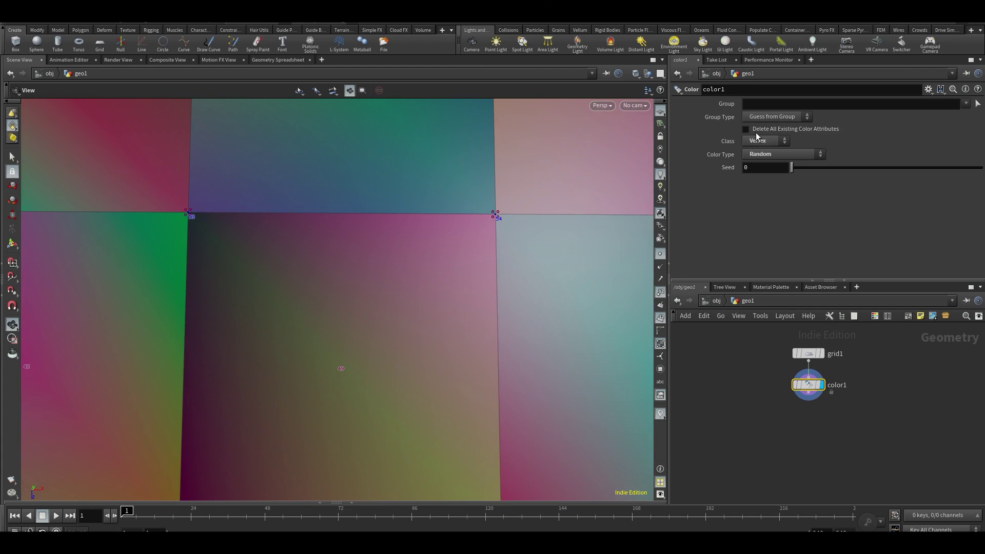
# Switch color1's class to Point and back to Vertex, comparing the colours around the points shared by adjacent primitives
pyautogui.click(762, 140)
pyautogui.click(765, 172)
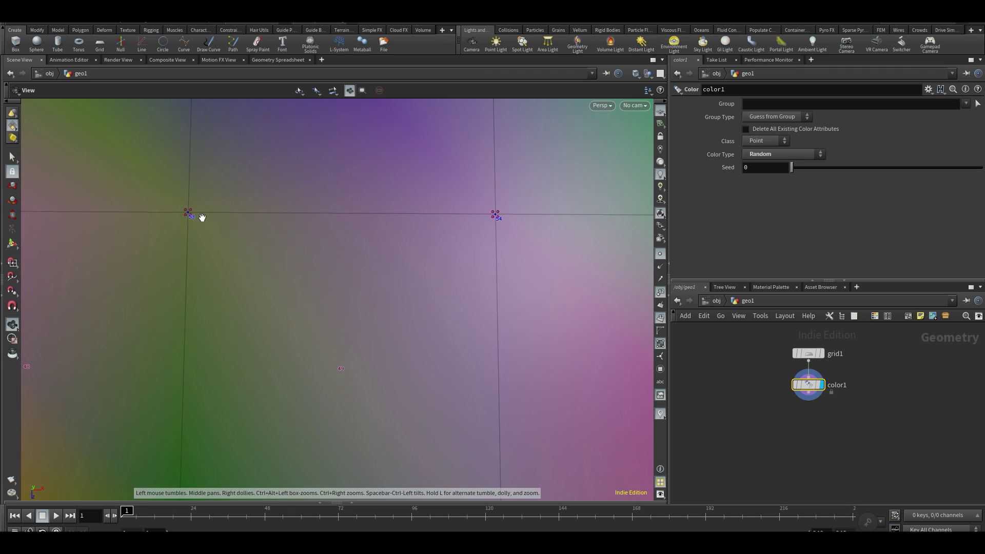
pyautogui.moveTo(240, 215); pyautogui.dragTo(242, 266, button='middle')
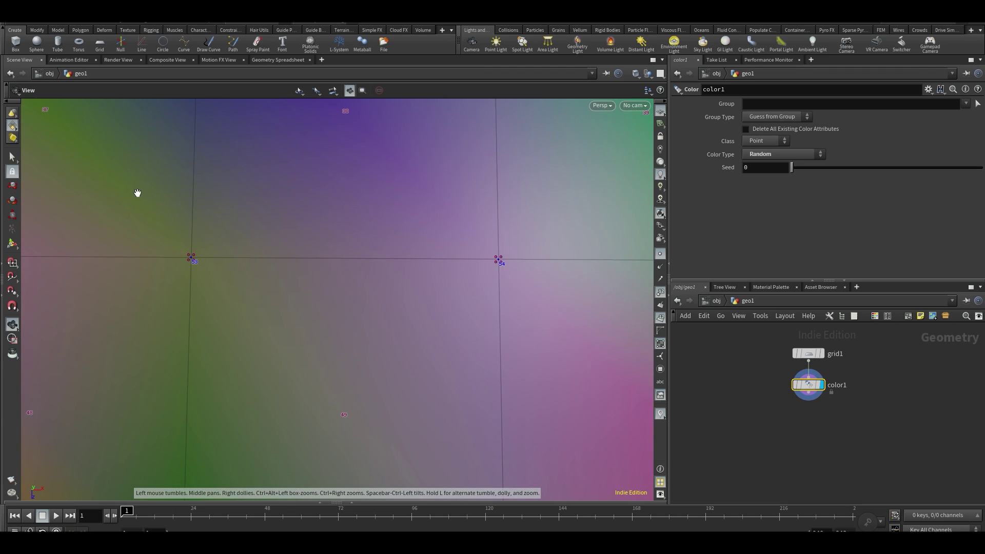
pyautogui.click(760, 141)
pyautogui.click(749, 183)
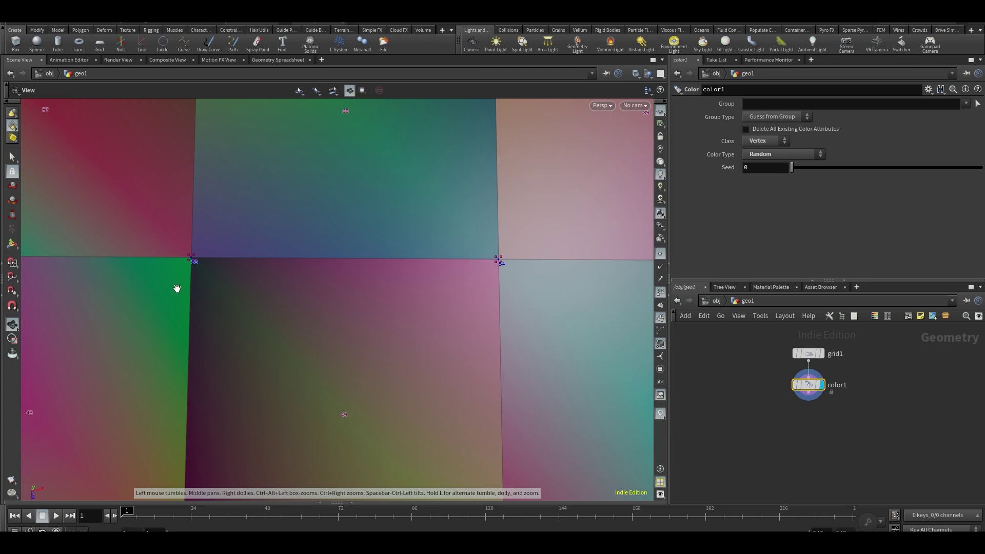
pyautogui.moveTo(486, 425); pyautogui.dragTo(488, 294, button='middle')
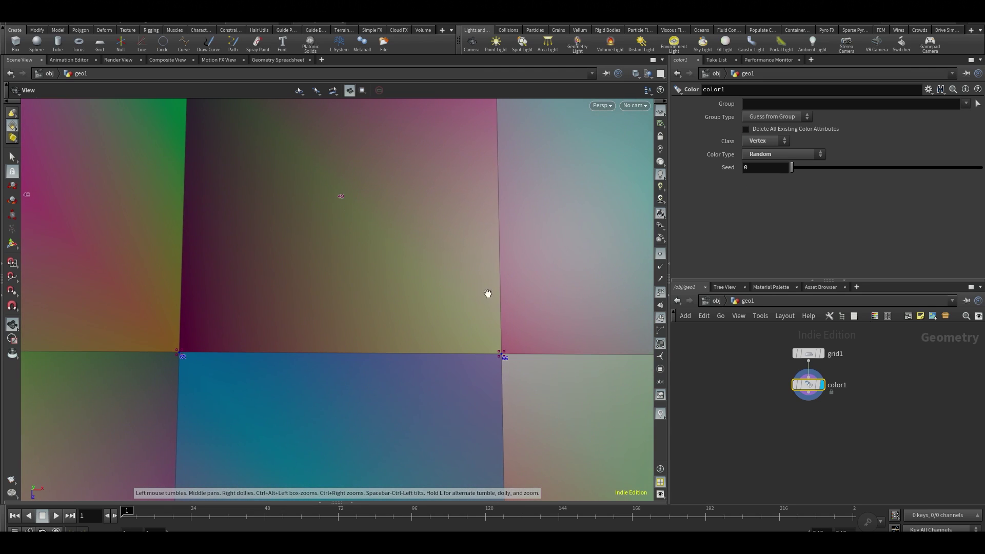
# Set color1's class to Primitive and inspect the random colours across the grid's faces
pyautogui.click(768, 140)
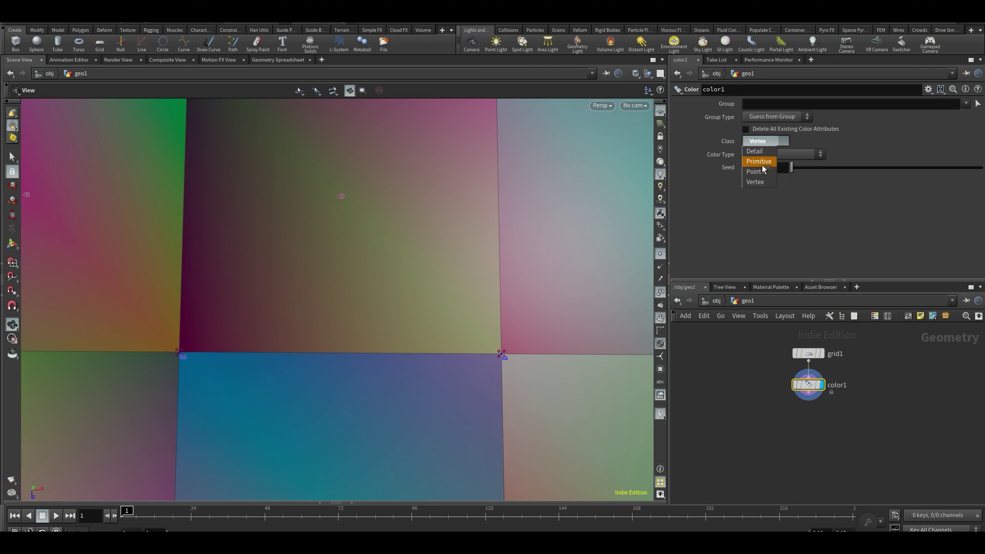
pyautogui.click(760, 162)
pyautogui.scroll(-10, 319, 244)
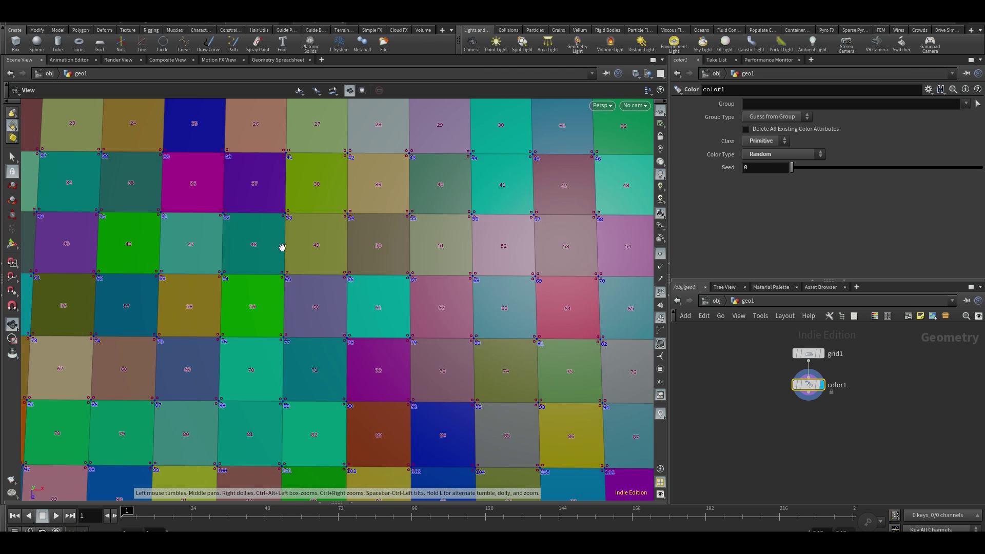
pyautogui.scroll(-2, 282, 247)
pyautogui.moveTo(387, 247); pyautogui.dragTo(503, 263, button='middle')
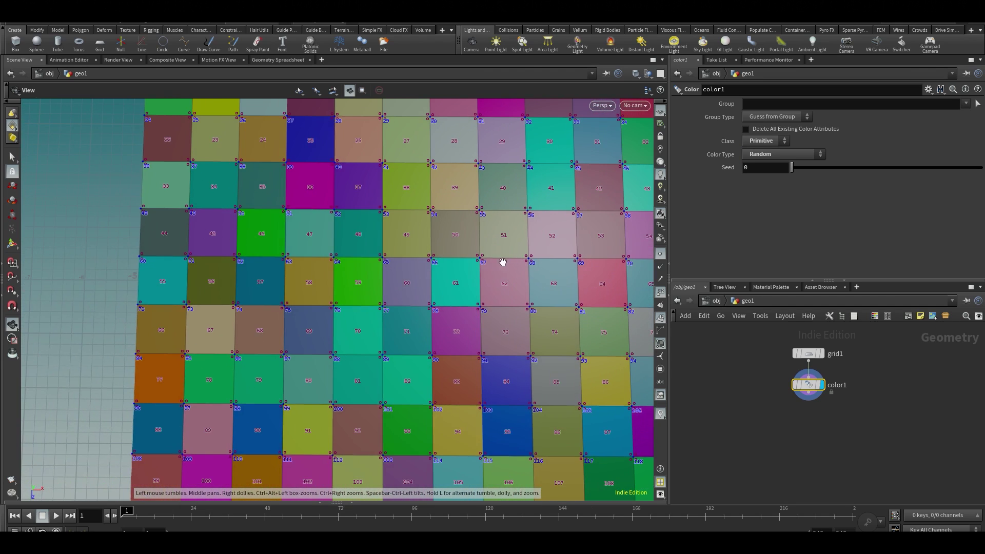
pyautogui.moveTo(379, 299); pyautogui.dragTo(326, 335, button='middle')
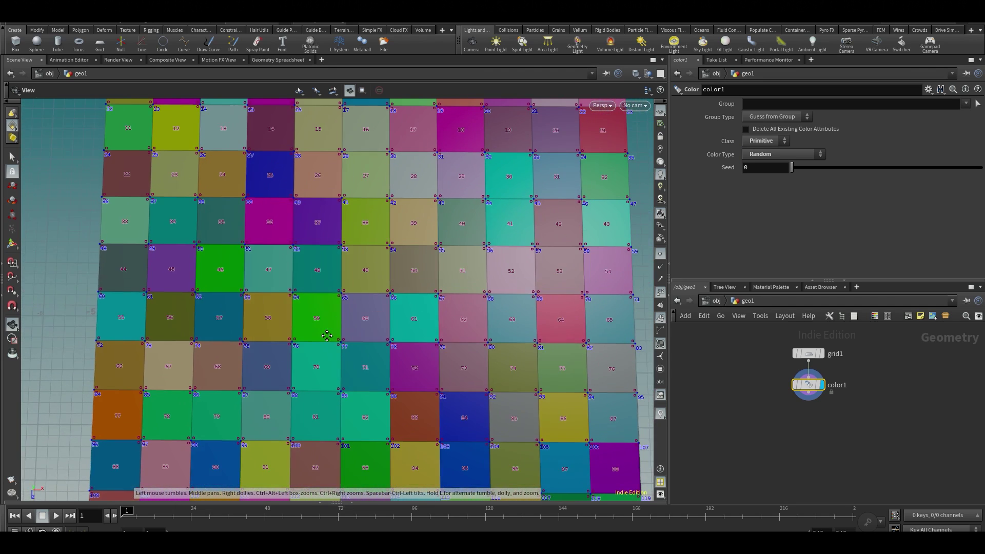
# Hide the point markers, point numbers and primitive numbers in the viewport with the whole grid in view
pyautogui.scroll(-1, 327, 335)
pyautogui.scroll(-3, 352, 307)
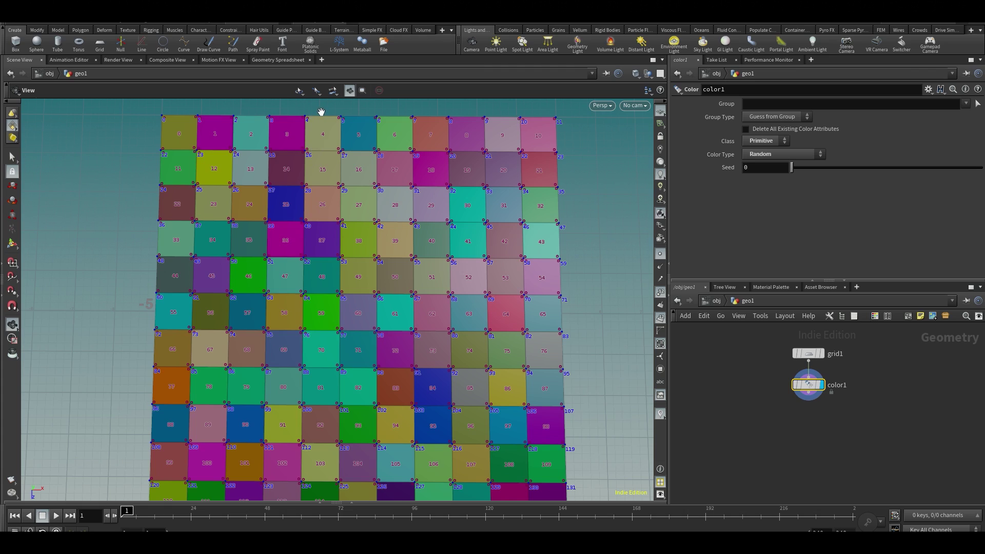
pyautogui.scroll(-4, 420, 250)
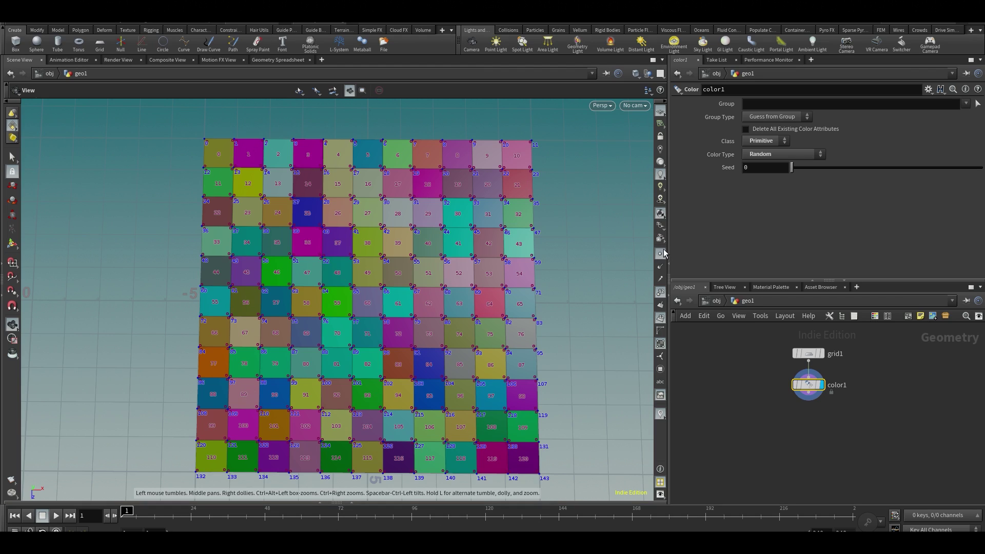
pyautogui.click(661, 293)
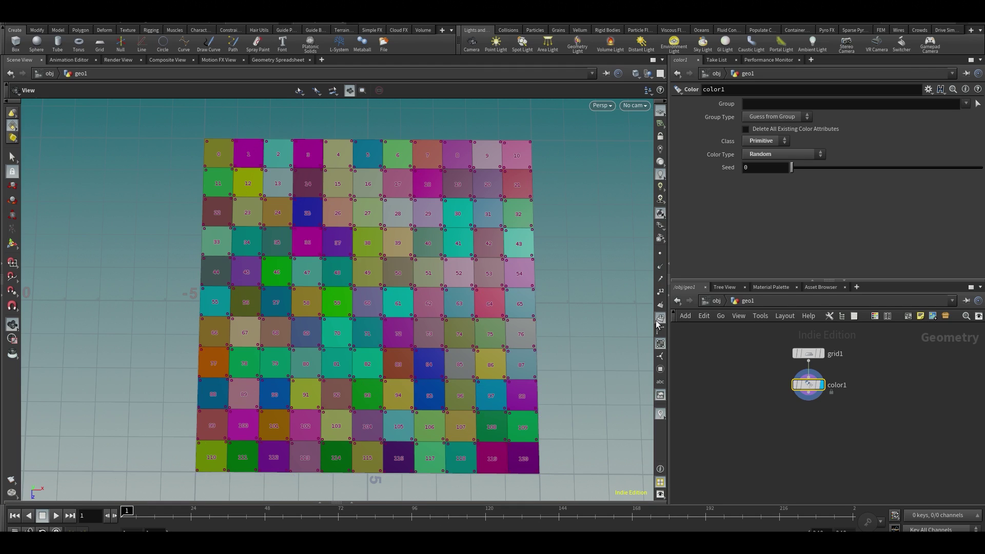
pyautogui.click(661, 318)
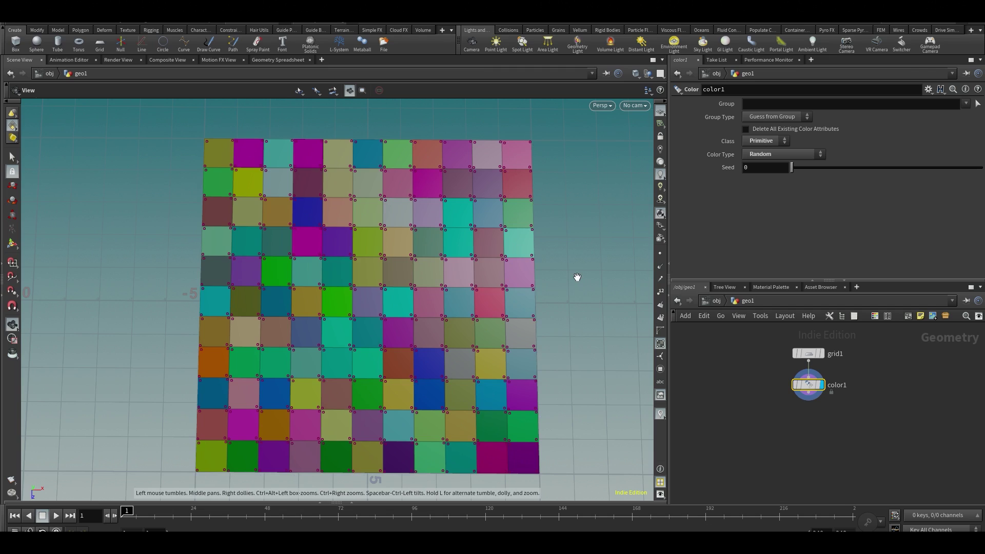